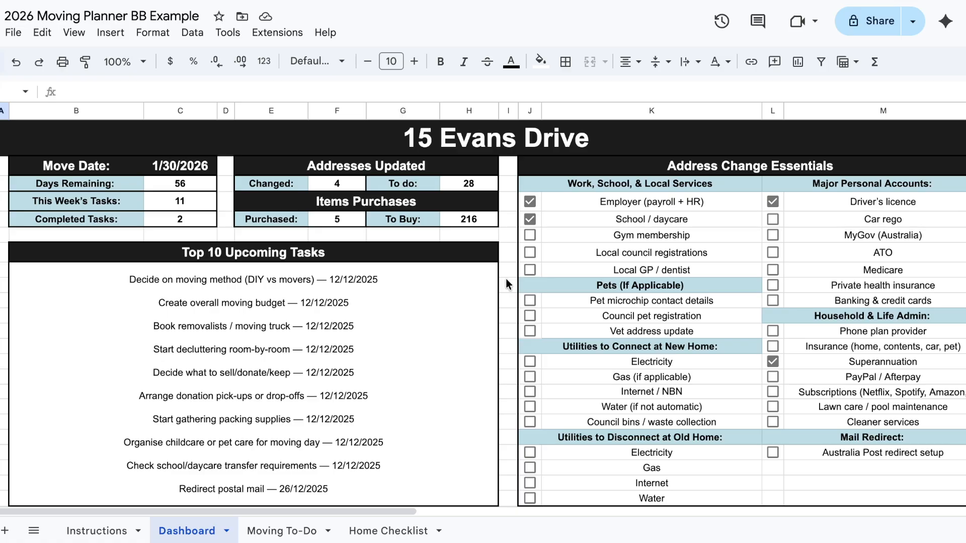
Examine the Dashboard's property title, the move date with its date picker, and the Days Remaining formula
{"action": "left_click", "coordinate": [378, 147]}
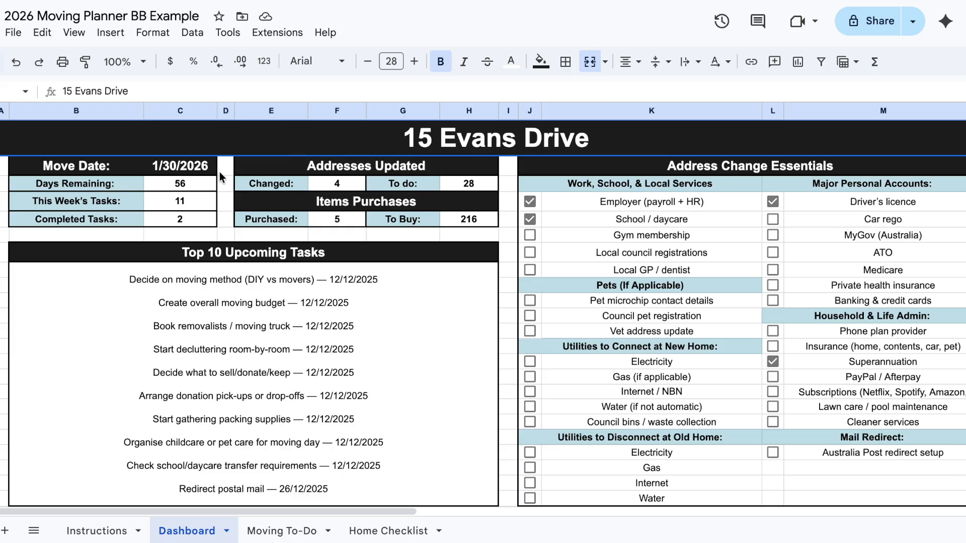
{"action": "left_click", "coordinate": [188, 168]}
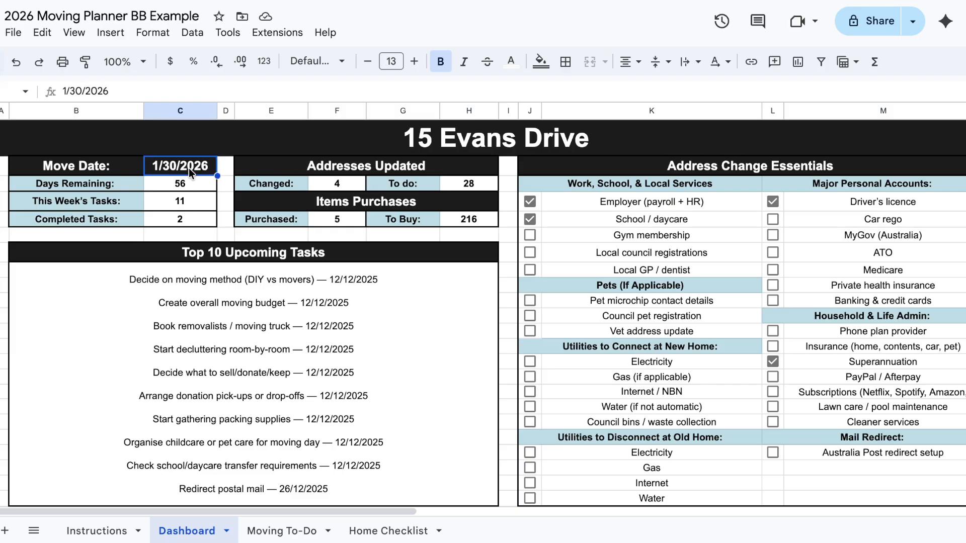
{"action": "double_click", "coordinate": [189, 168]}
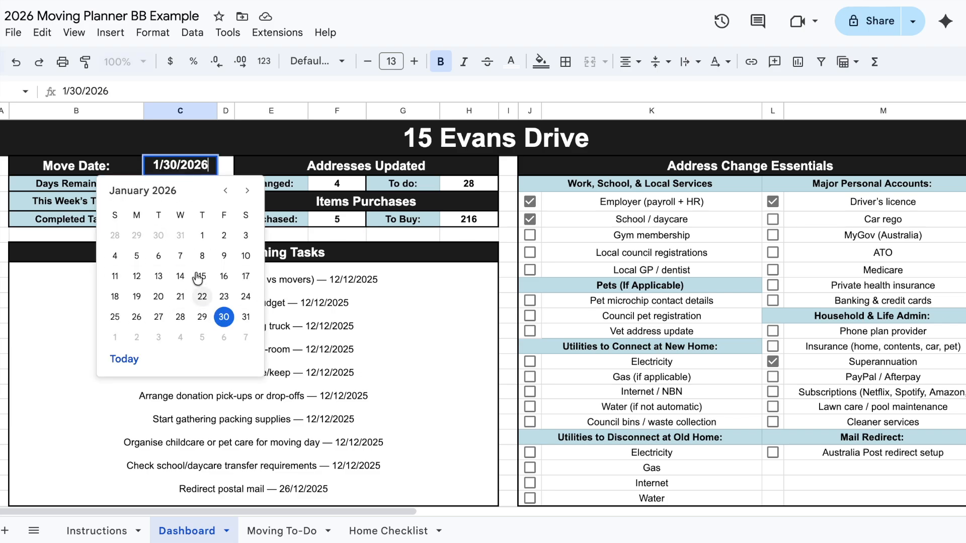
{"action": "left_click", "coordinate": [227, 168]}
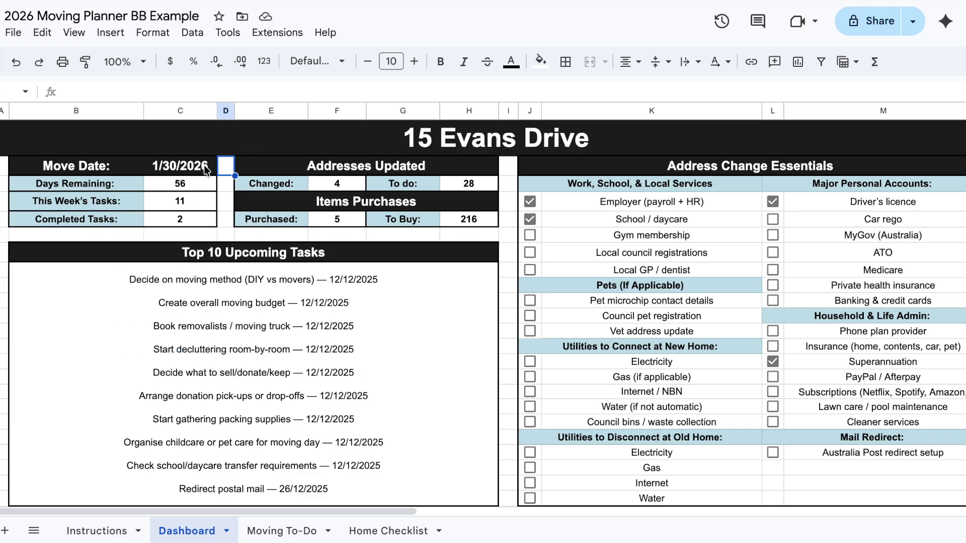
{"action": "left_click", "coordinate": [206, 170]}
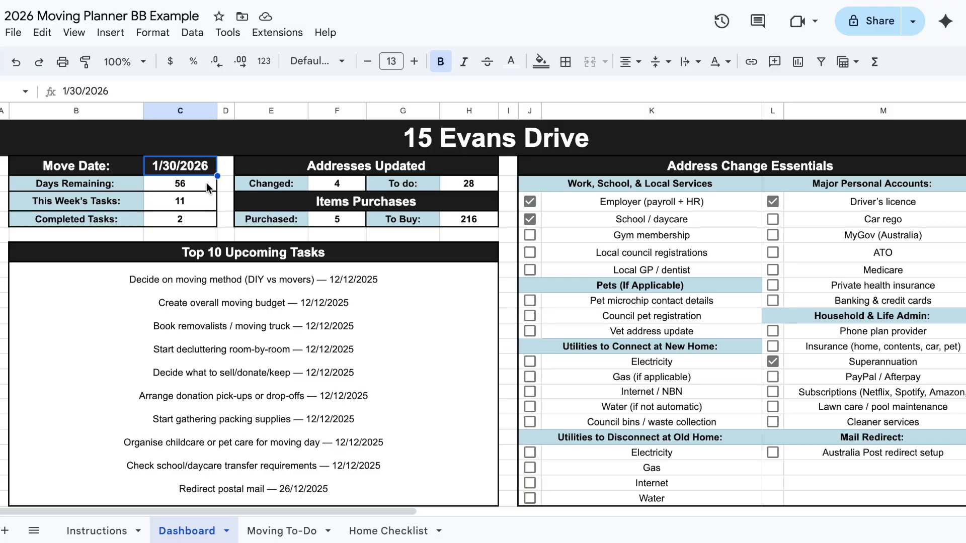
{"action": "left_click", "coordinate": [206, 183]}
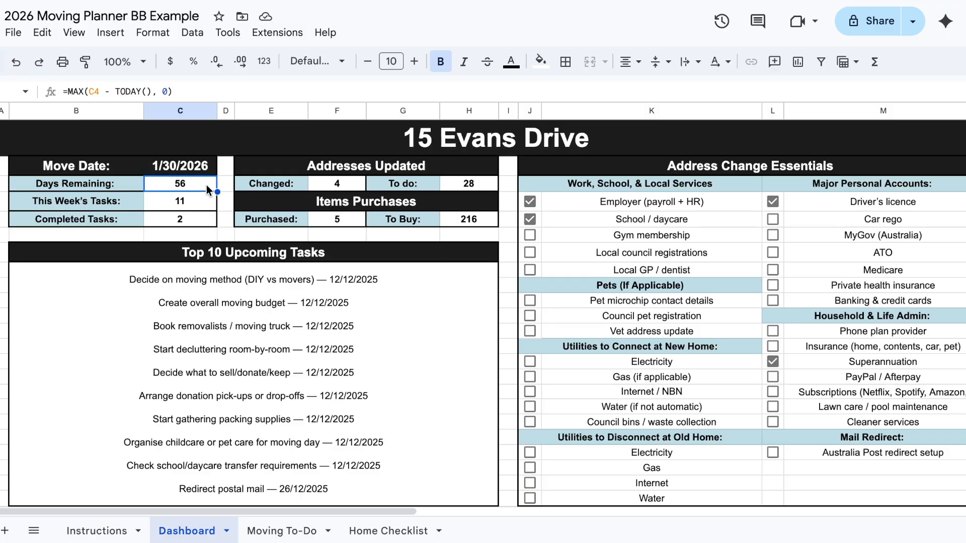
Inspect the This Week's Tasks formula on the Dashboard and compare it with the due dates and statuses in the Moving To-Do sheet
{"action": "left_click", "coordinate": [197, 205]}
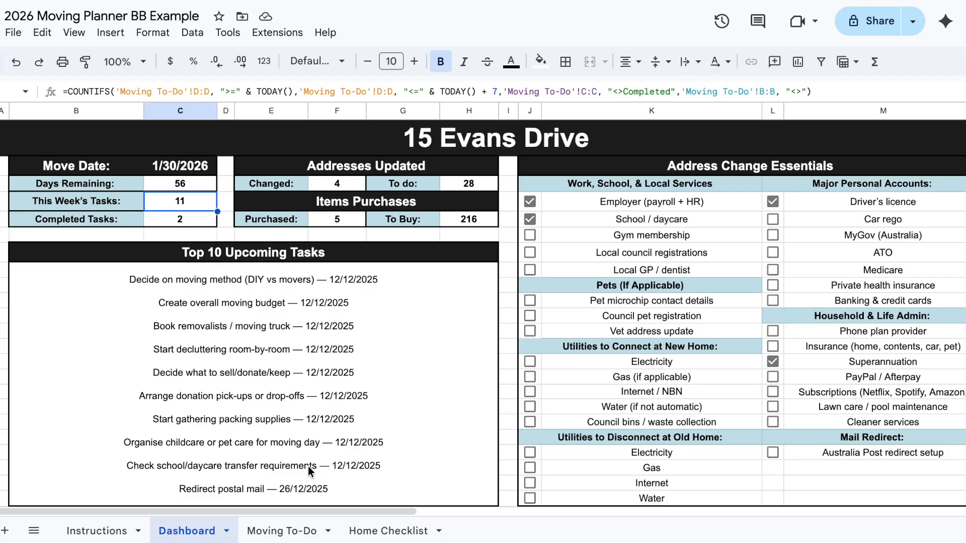
{"action": "left_click", "coordinate": [297, 532]}
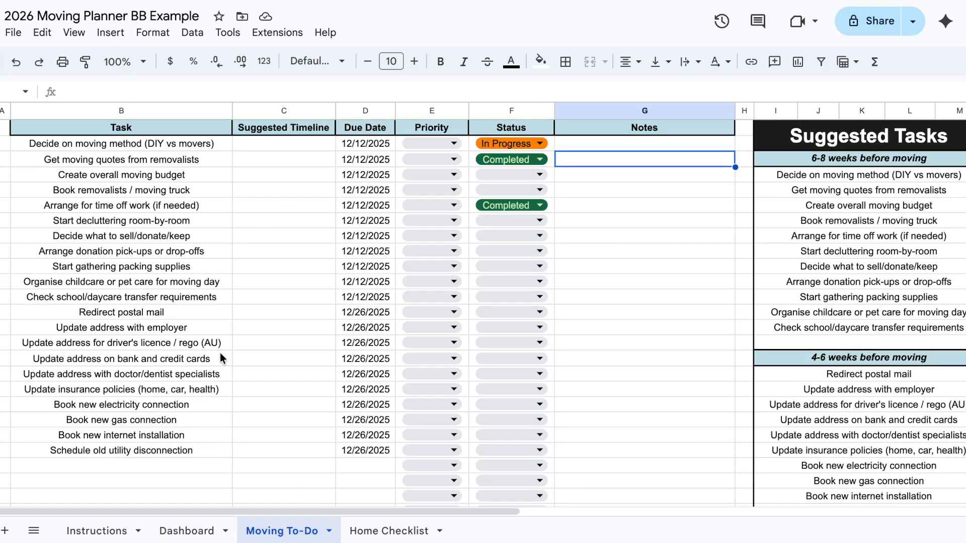
{"action": "left_click", "coordinate": [186, 531]}
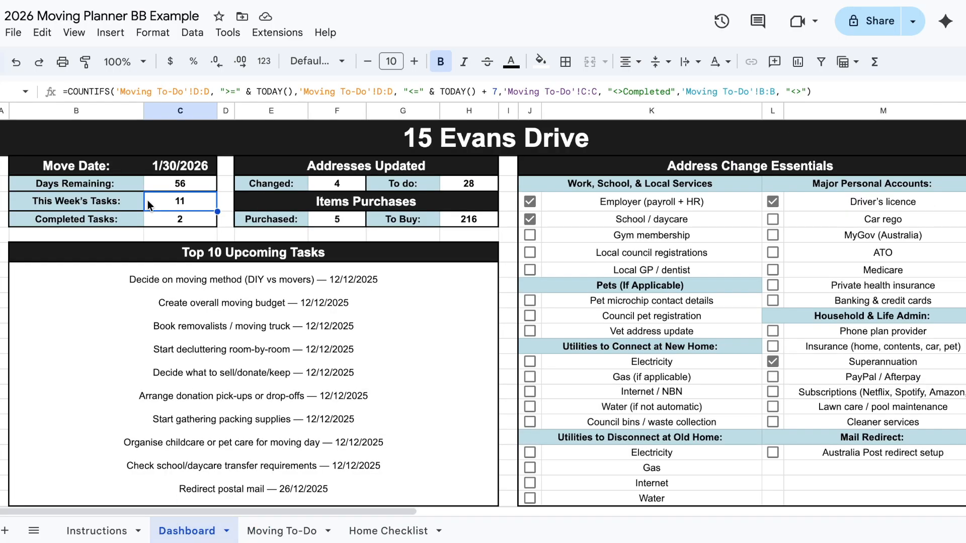
{"action": "left_click", "coordinate": [274, 533]}
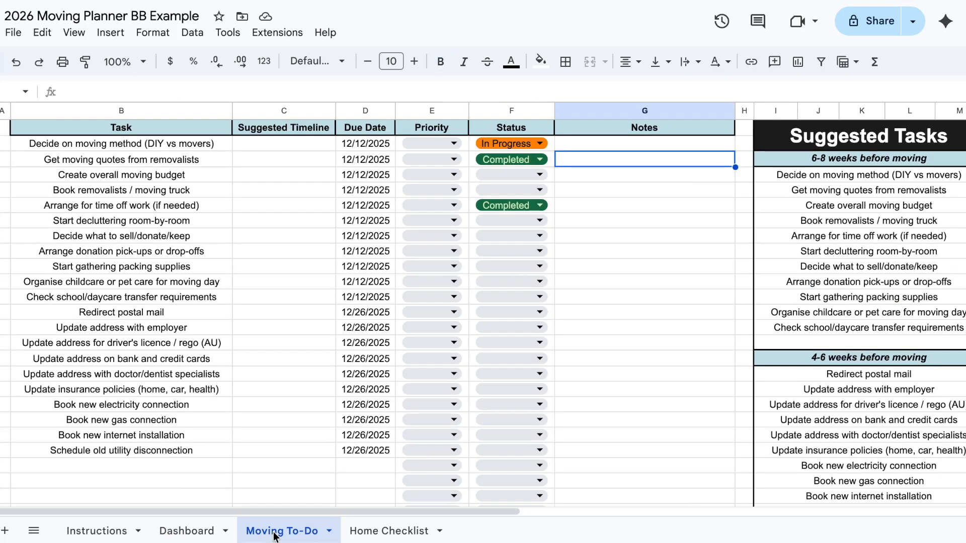
{"action": "left_click", "coordinate": [194, 531]}
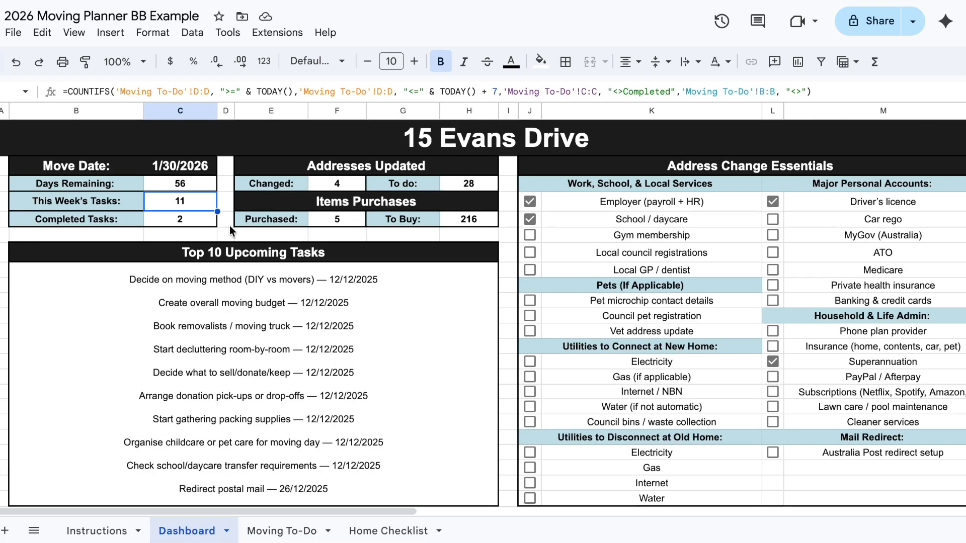
{"action": "left_click", "coordinate": [271, 531]}
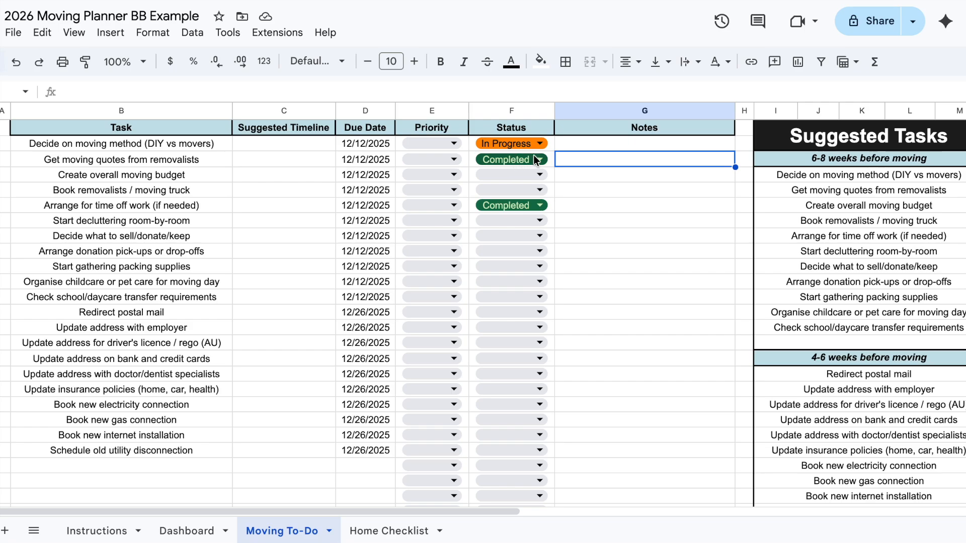
{"action": "left_click", "coordinate": [197, 531]}
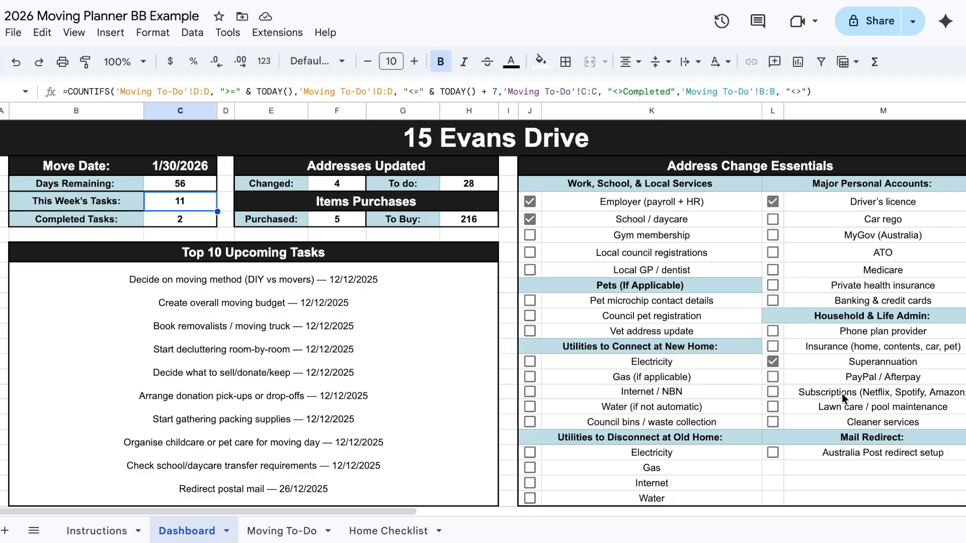
Review the MyGov (Australia), ATO and Medicare entries among the Dashboard's Major Personal Accounts
{"action": "left_click", "coordinate": [825, 235]}
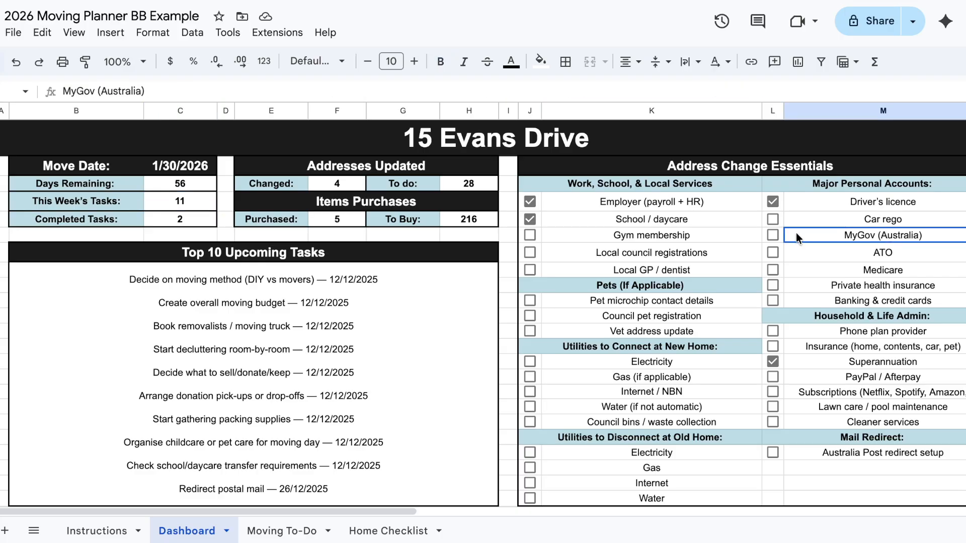
{"action": "left_click", "coordinate": [849, 254]}
{"action": "left_click", "coordinate": [844, 272]}
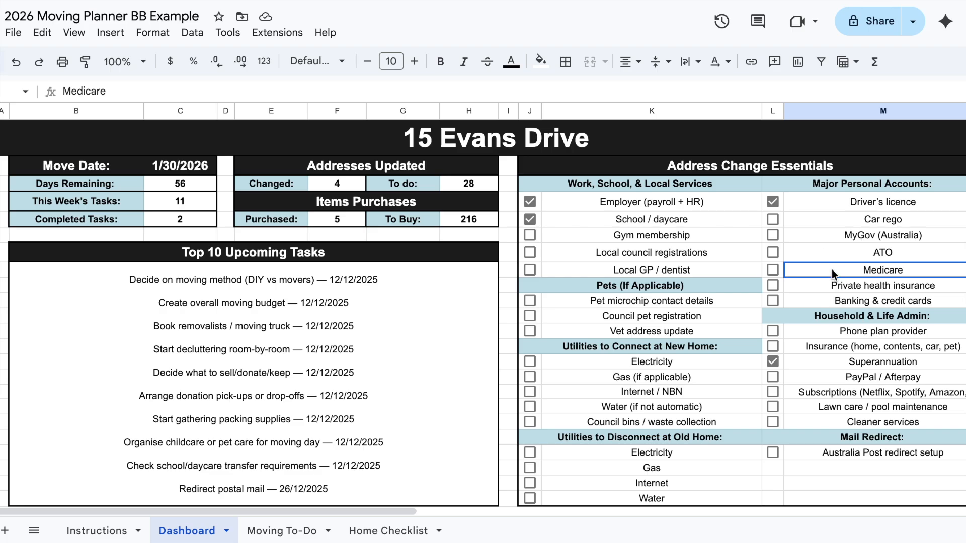
{"action": "left_click", "coordinate": [836, 250]}
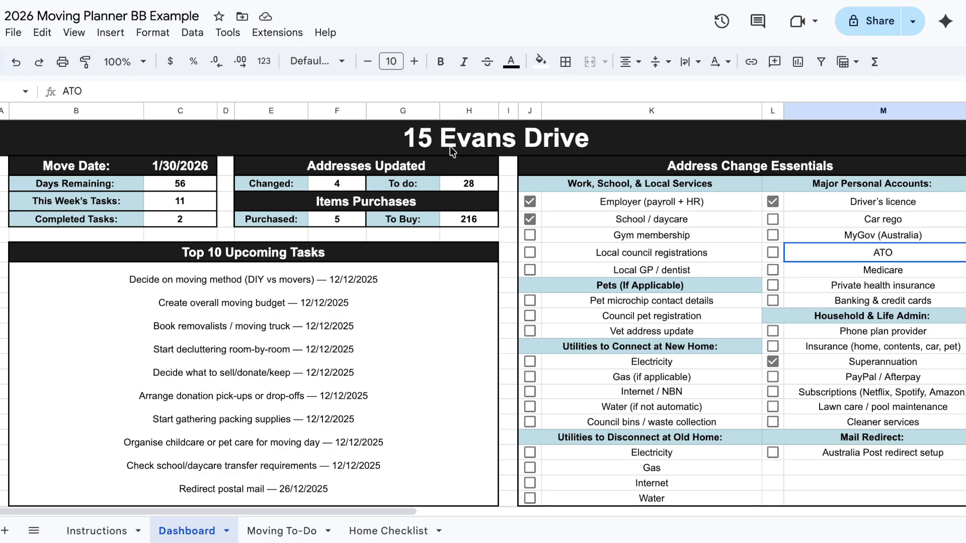
Check off Gym membership and Local council registrations, and correct the heading "Items Purchases" to "Items Purchased"
{"action": "left_click", "coordinate": [533, 236]}
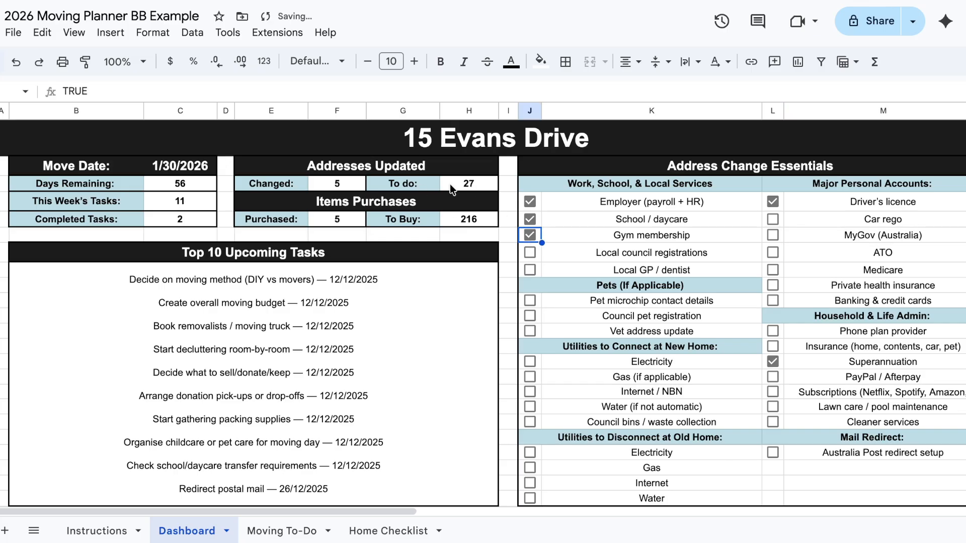
{"action": "left_click", "coordinate": [532, 253]}
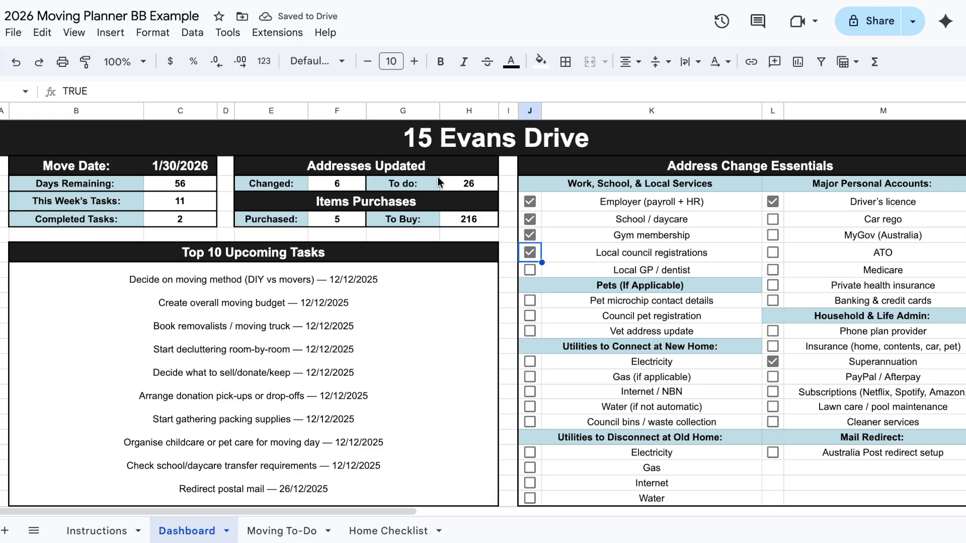
{"action": "left_click", "coordinate": [508, 219]}
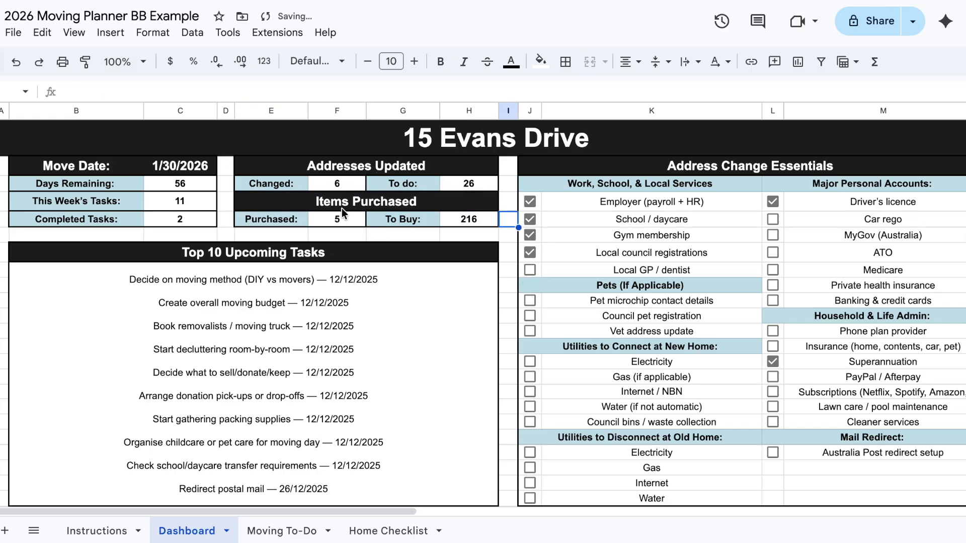
Compare the Home Checklist items and the Moving To-Do due dates with the purchase counts and upcoming tasks on the Dashboard
{"action": "left_click", "coordinate": [397, 532]}
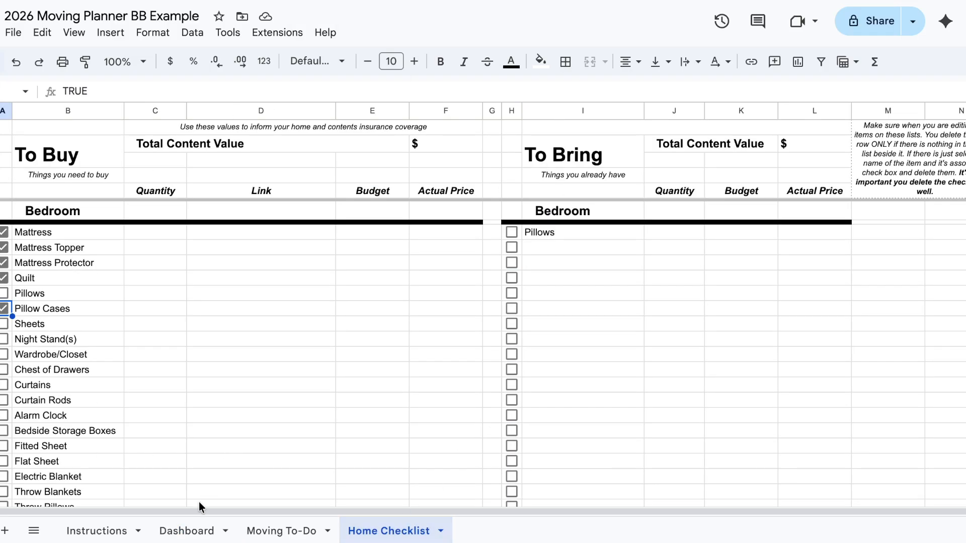
{"action": "left_click", "coordinate": [191, 531]}
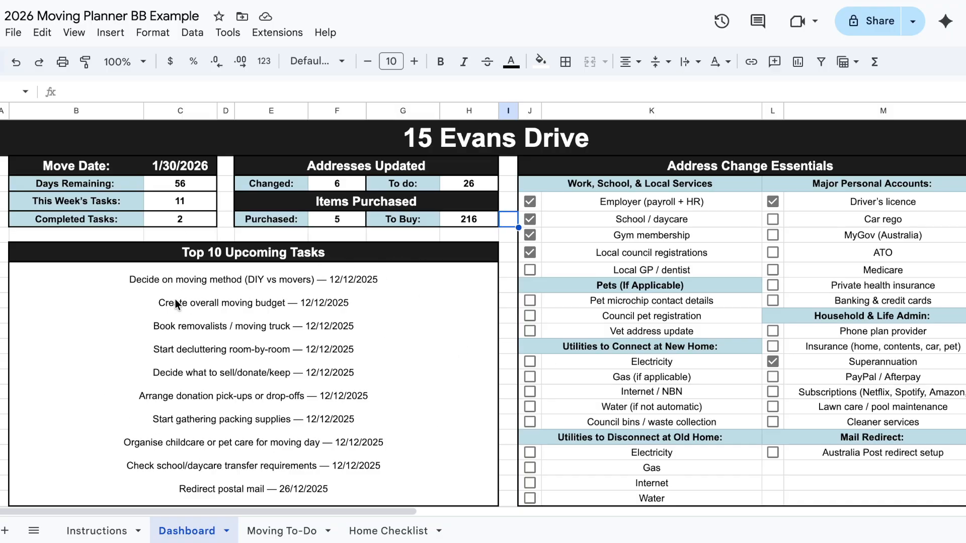
{"action": "left_click", "coordinate": [267, 530]}
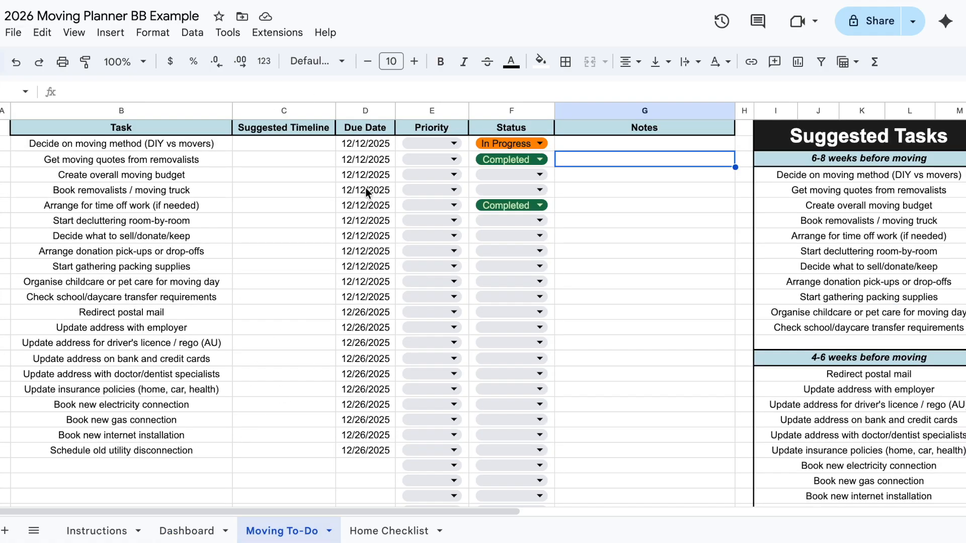
{"action": "left_click", "coordinate": [193, 531]}
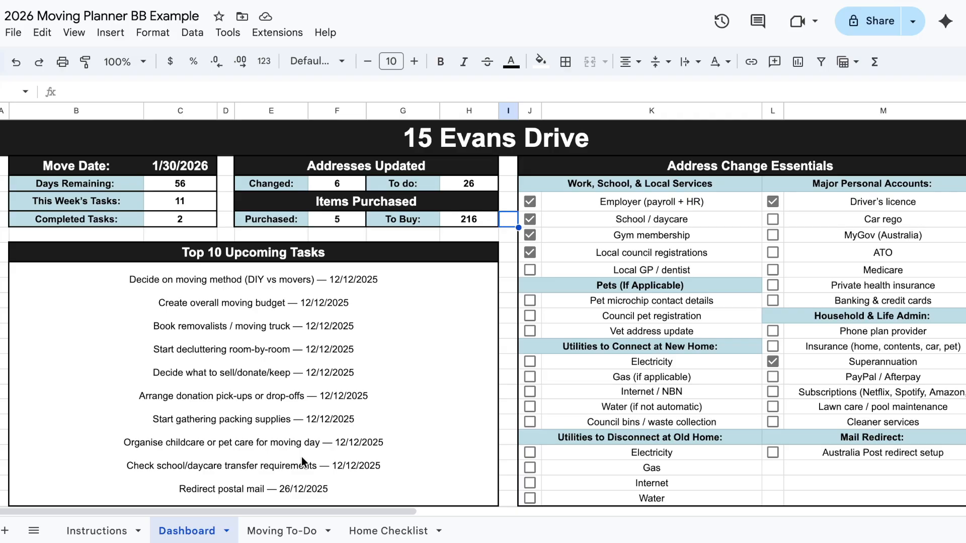
Look through the Suggested Tasks in the Moving To-Do sheet, from 6-8 weeks before moving to moving day
{"action": "key", "text": "ctrl+shift+Page_Down"}
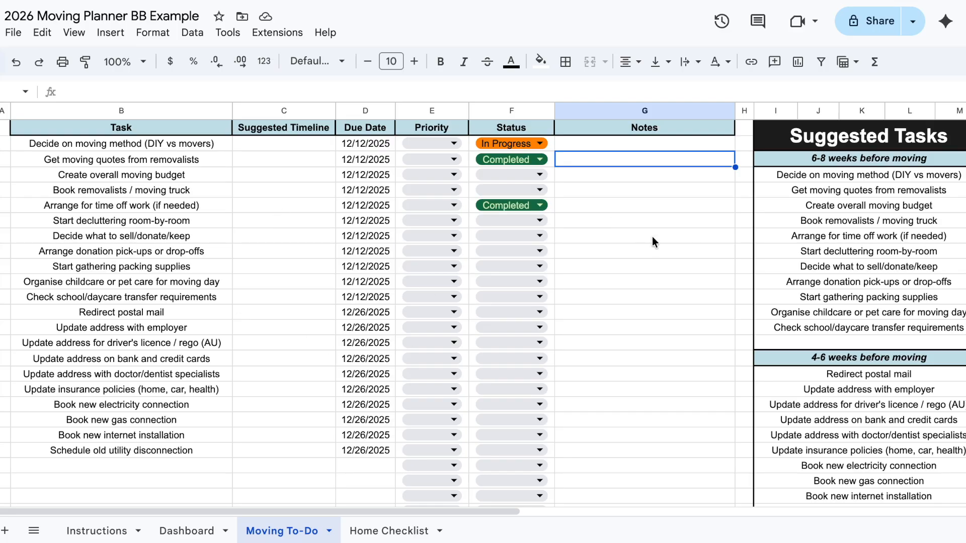
{"action": "left_click", "coordinate": [845, 250]}
{"action": "scroll", "coordinate": [844, 249], "scroll_direction": "down", "scroll_amount": 7}
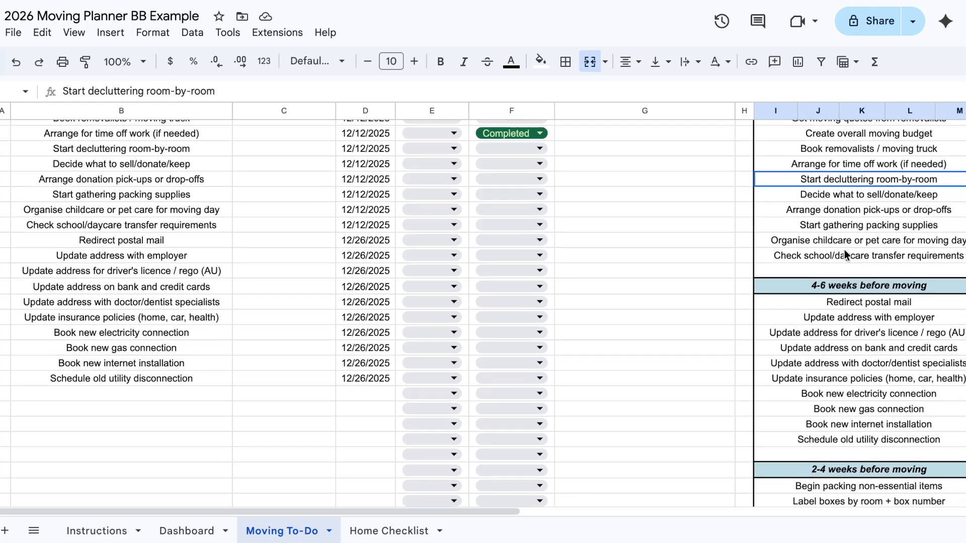
{"action": "scroll", "coordinate": [844, 249], "scroll_direction": "down", "scroll_amount": 10}
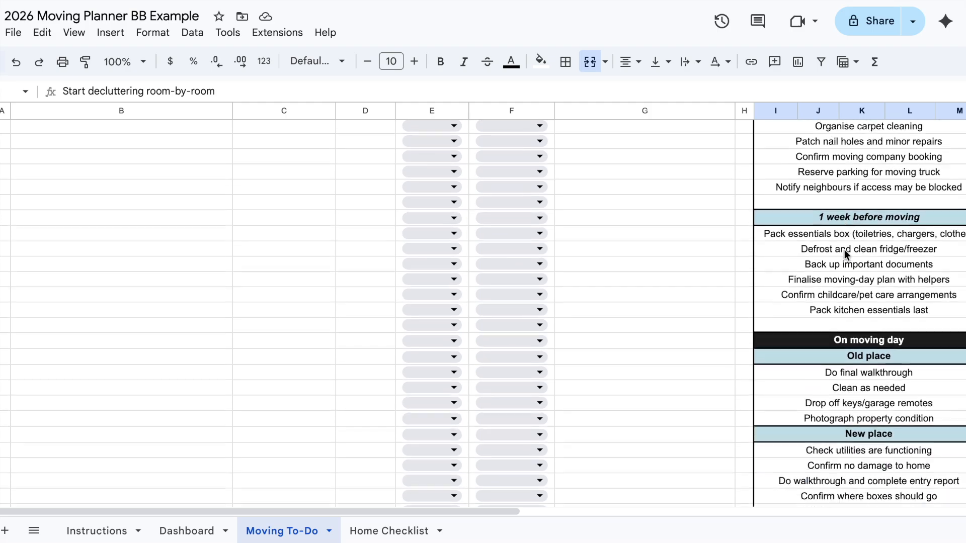
{"action": "scroll", "coordinate": [844, 249], "scroll_direction": "up", "scroll_amount": 15}
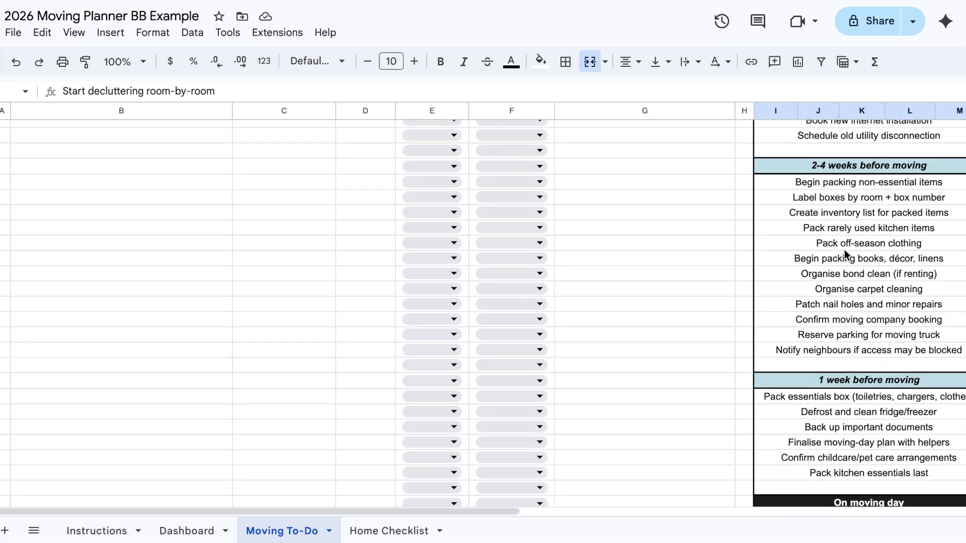
Copy all the "2-4 weeks before moving" suggested tasks and paste them as values only into the Task column below "Schedule old utility disconnection"
{"action": "scroll", "coordinate": [886, 345], "scroll_direction": "down", "scroll_amount": 4}
{"action": "scroll", "coordinate": [887, 345], "scroll_direction": "down", "scroll_amount": 1}
{"action": "left_click_drag", "start_coordinate": [859, 291], "coordinate": [858, 458]}
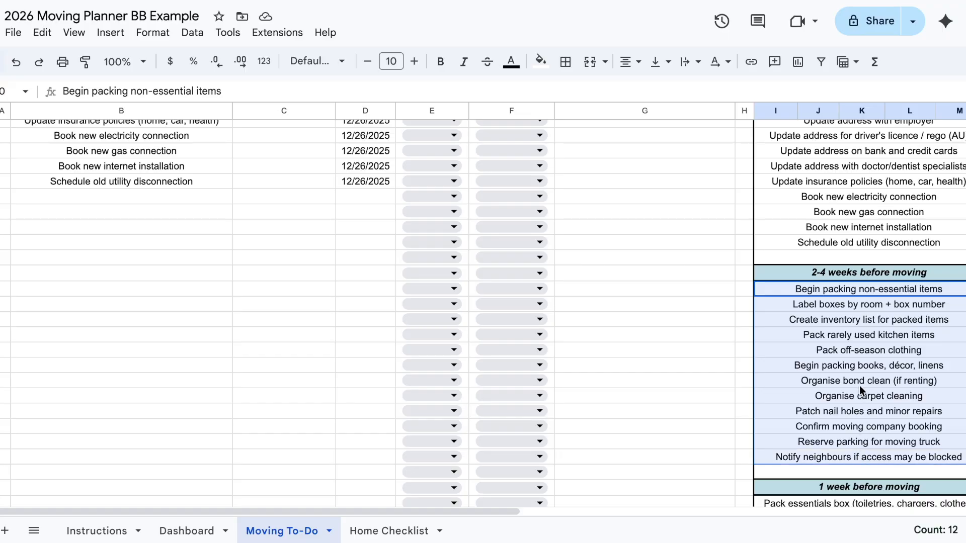
{"action": "right_click", "coordinate": [840, 328]}
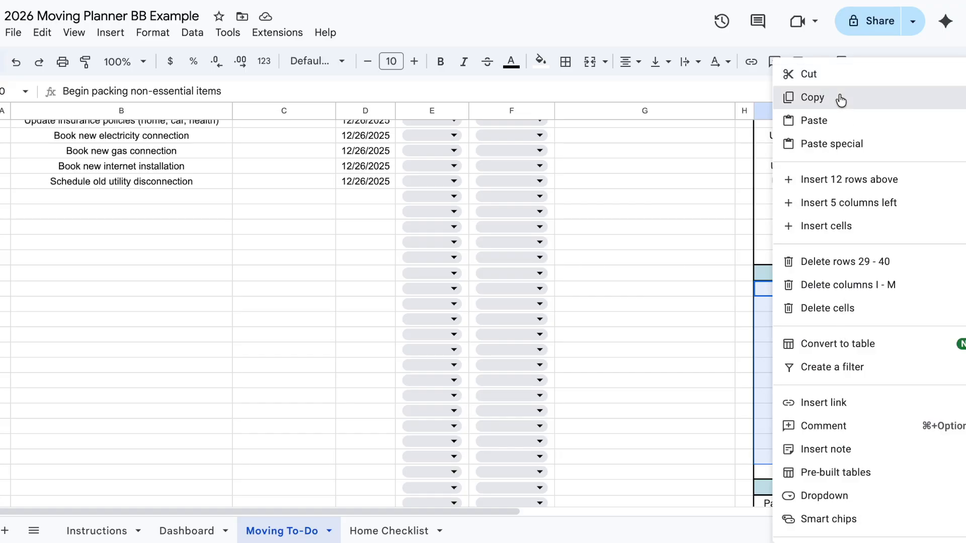
{"action": "left_click", "coordinate": [841, 98]}
{"action": "right_click", "coordinate": [161, 196]}
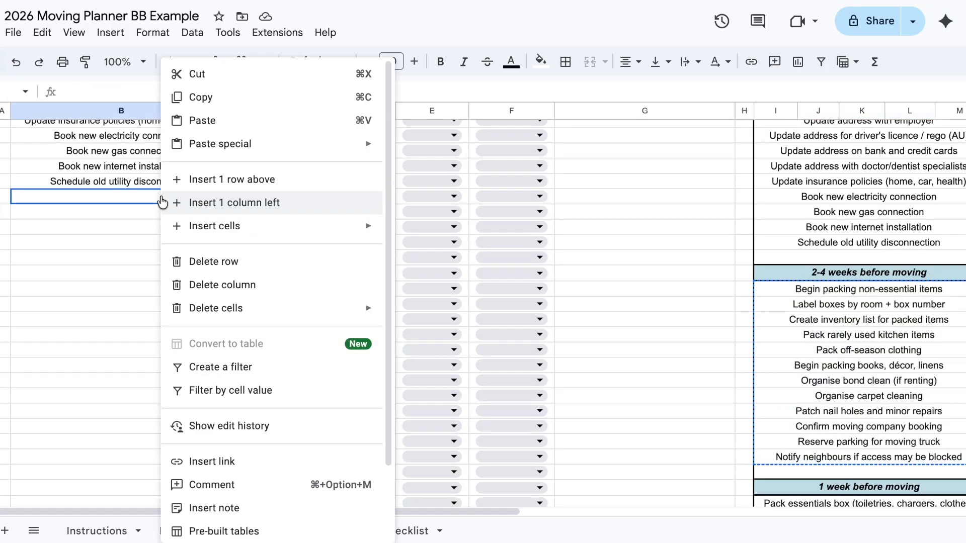
{"action": "mouse_move", "coordinate": [352, 145]}
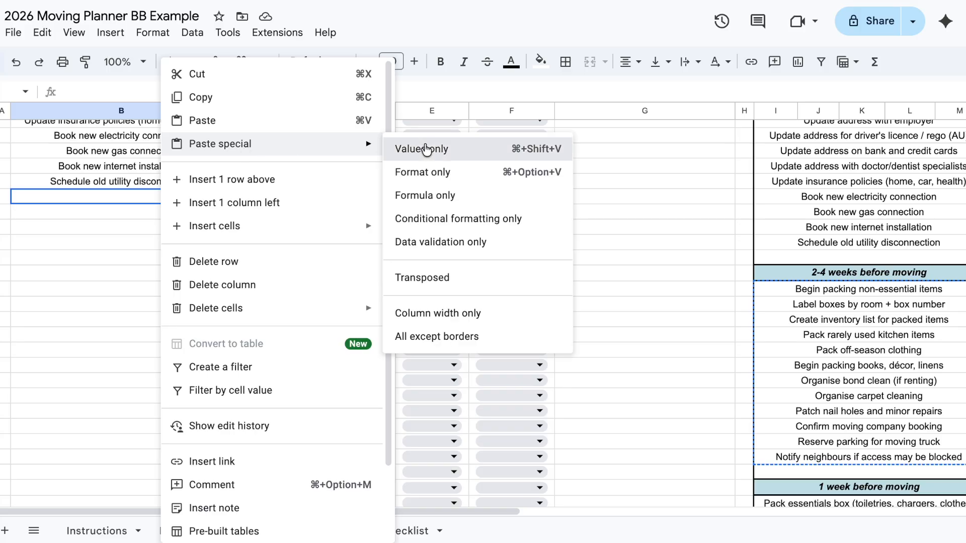
{"action": "left_click", "coordinate": [425, 149]}
{"action": "left_click", "coordinate": [295, 411]}
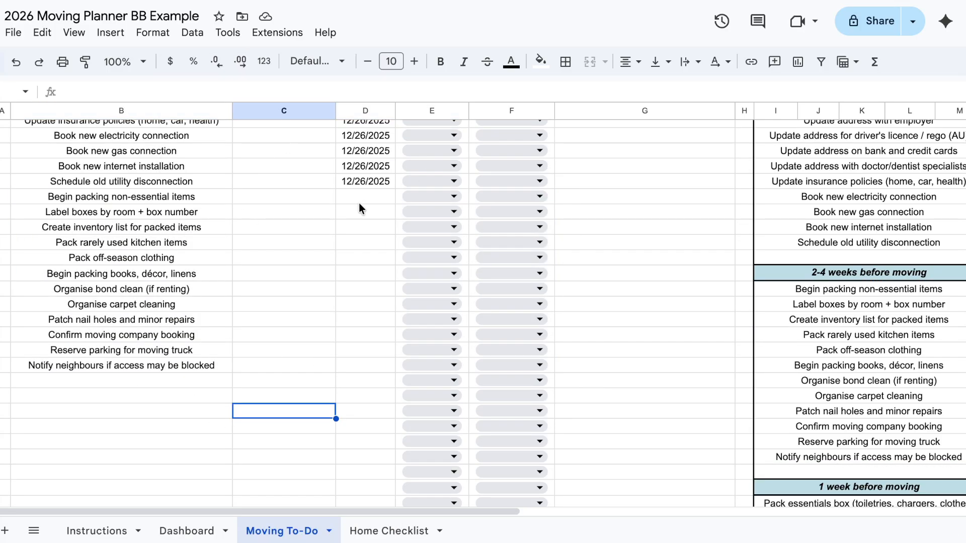
Set the due date of "Begin packing non-essential items" to 1/2/2026
{"action": "scroll", "coordinate": [365, 200], "scroll_direction": "up", "scroll_amount": 3}
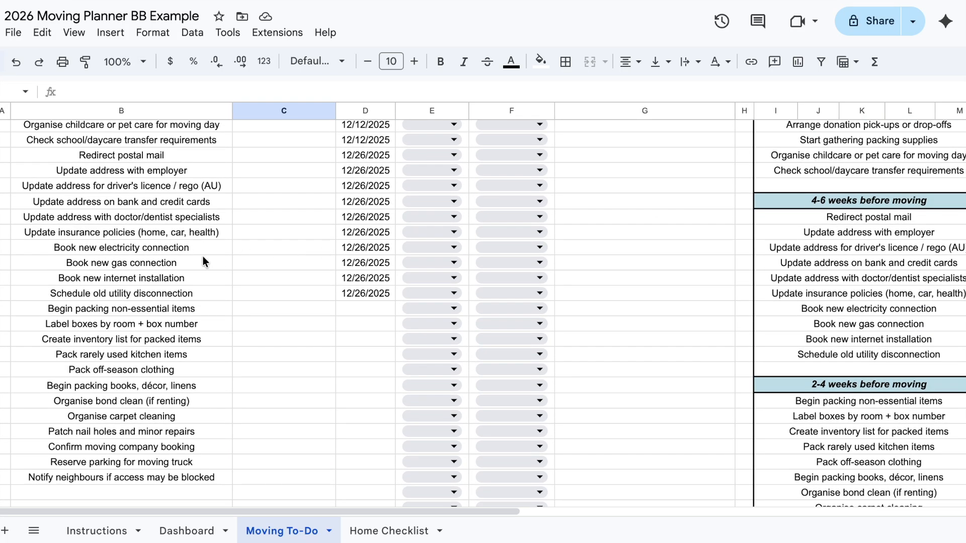
{"action": "left_click", "coordinate": [370, 311]}
{"action": "double_click", "coordinate": [370, 311]}
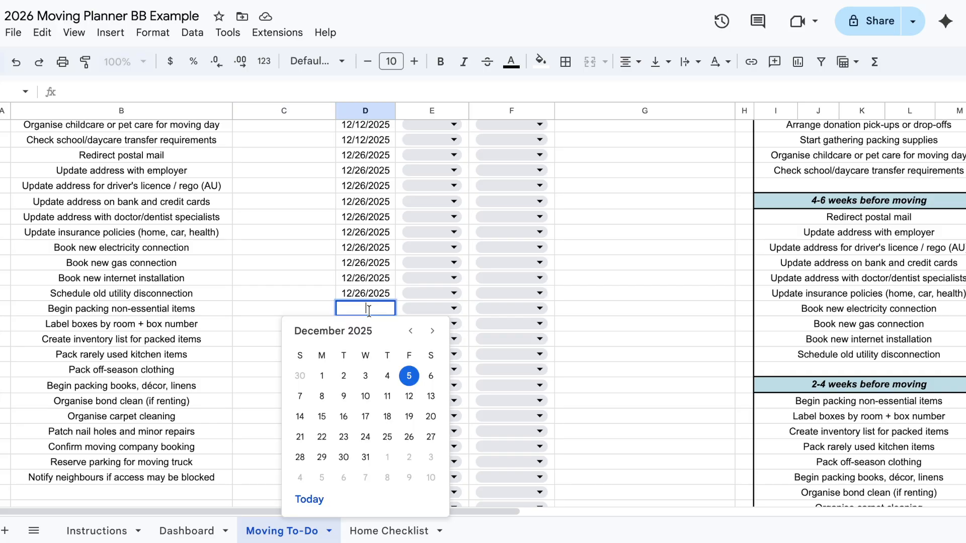
{"action": "left_click", "coordinate": [411, 460]}
{"action": "key", "text": "Return"}
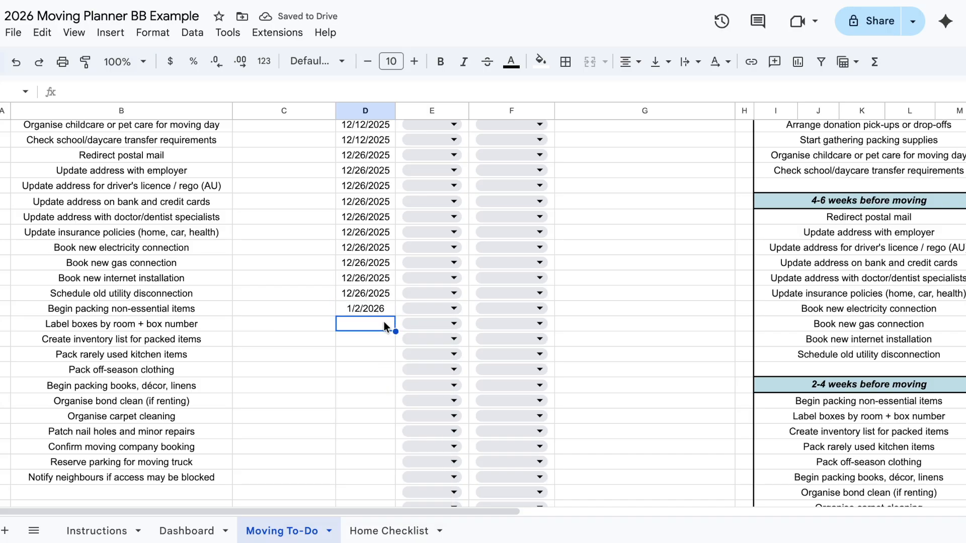
Try to fill the 1/2/2026 due date down through "Begin packing books, décor, linens", and undo the fill
{"action": "left_click", "coordinate": [394, 314]}
{"action": "left_click_drag", "start_coordinate": [396, 315], "coordinate": [396, 380]}
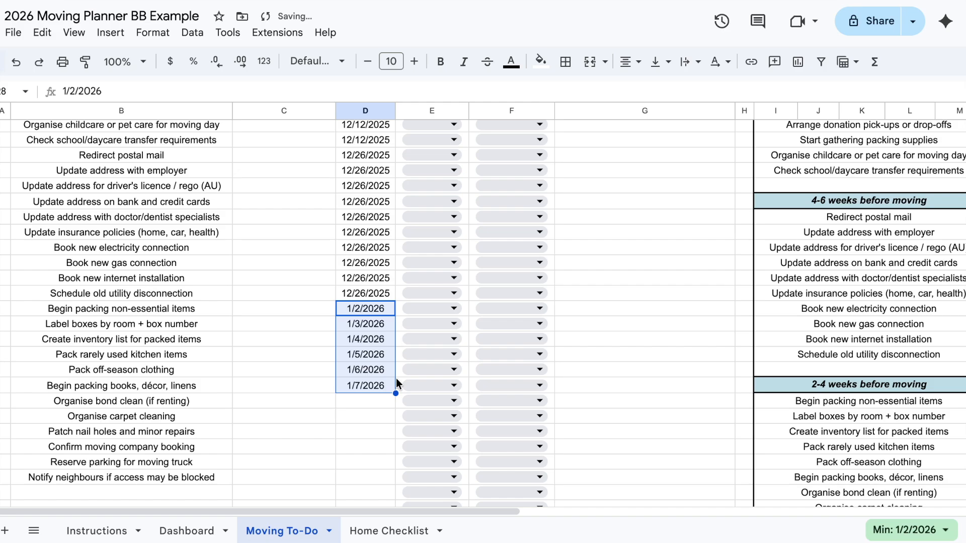
{"action": "key", "text": "ctrl+z"}
Set the due dates of "Label boxes by room + box number" and "Create inventory list for packed items" to 1/2/2026
{"action": "left_click", "coordinate": [381, 323]}
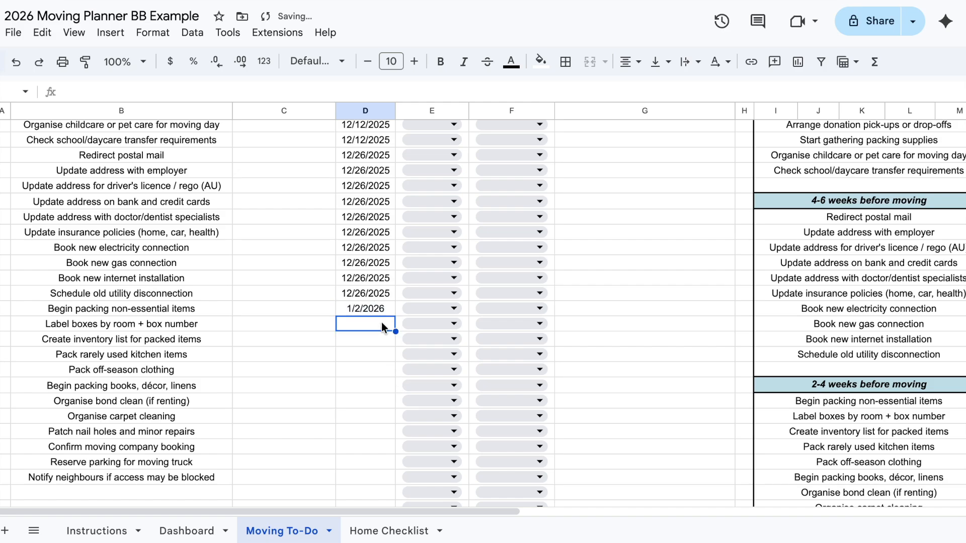
{"action": "double_click", "coordinate": [382, 323]}
{"action": "left_click", "coordinate": [411, 400]}
{"action": "left_click", "coordinate": [378, 338]}
{"action": "double_click", "coordinate": [378, 338]}
{"action": "left_click", "coordinate": [408, 189]}
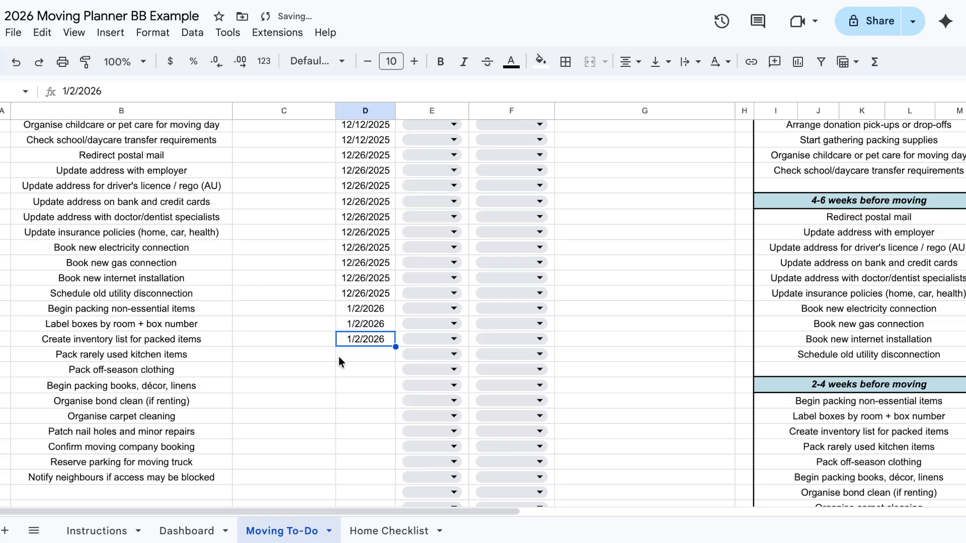
Review the Priority, Status and Notes columns for the first tasks, including the Status choices for "Create overall moving budget"
{"action": "scroll", "coordinate": [339, 357], "scroll_direction": "up", "scroll_amount": 5}
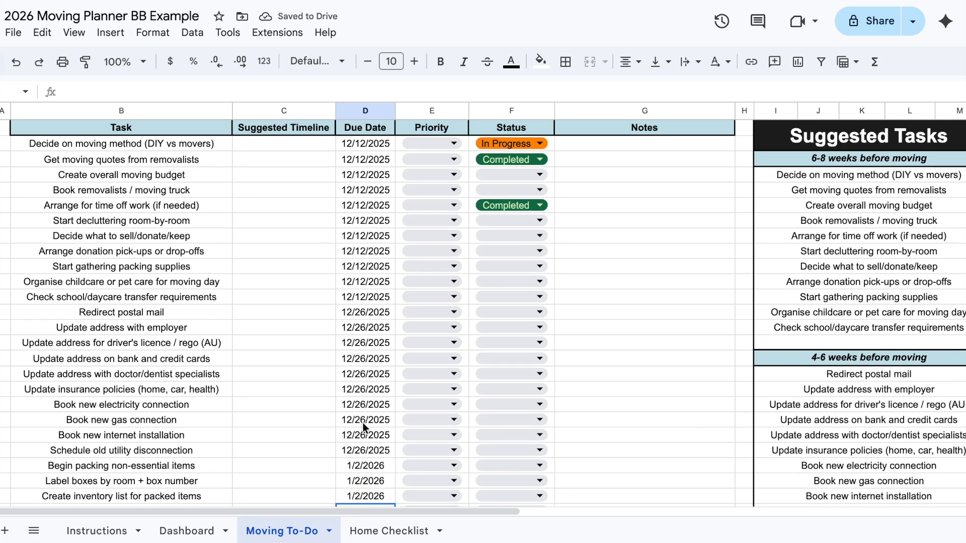
{"action": "left_click", "coordinate": [451, 144]}
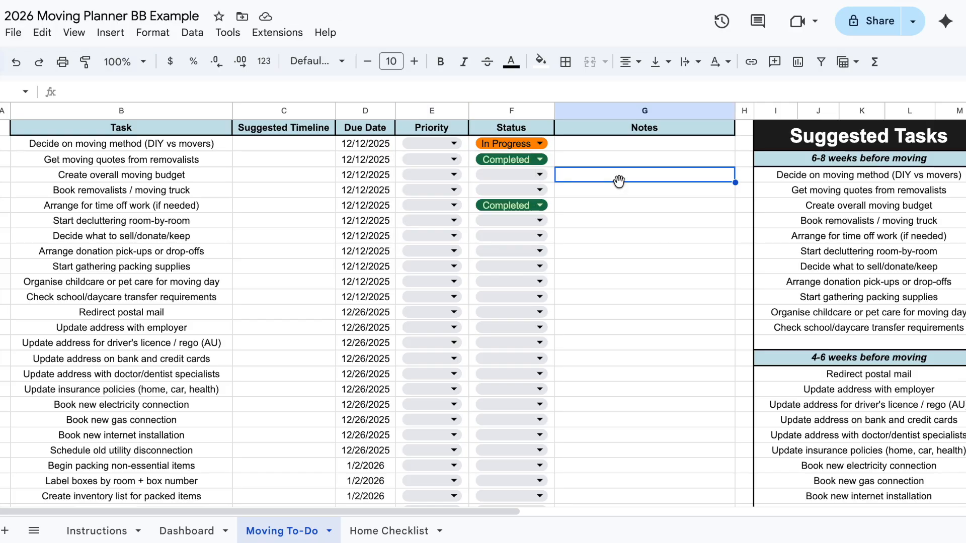
{"action": "left_click", "coordinate": [538, 173]}
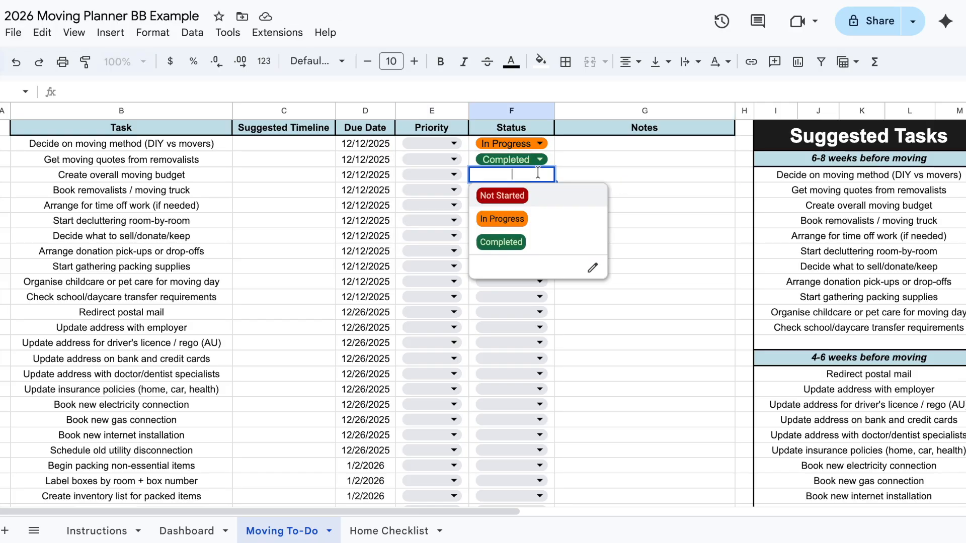
{"action": "left_click", "coordinate": [603, 154]}
{"action": "left_click", "coordinate": [610, 141]}
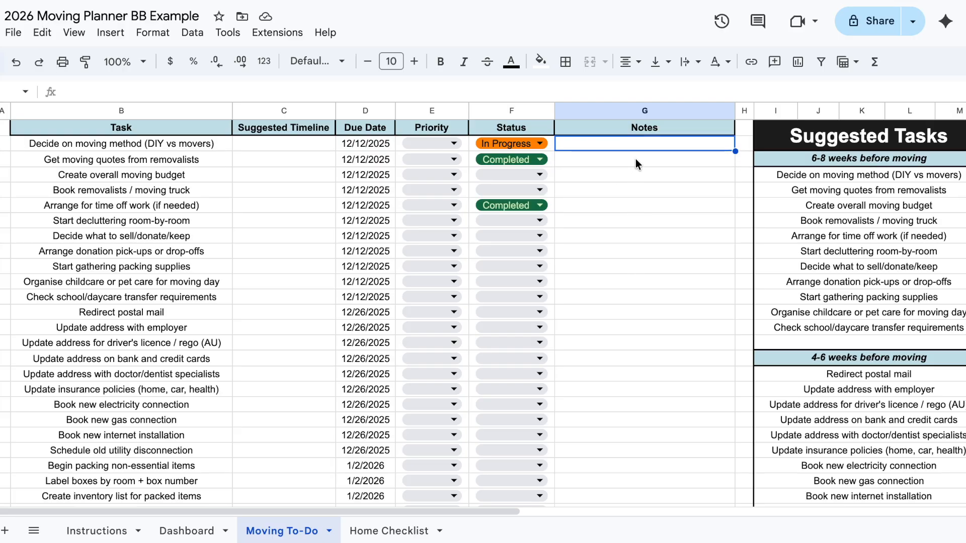
{"action": "left_click", "coordinate": [616, 156]}
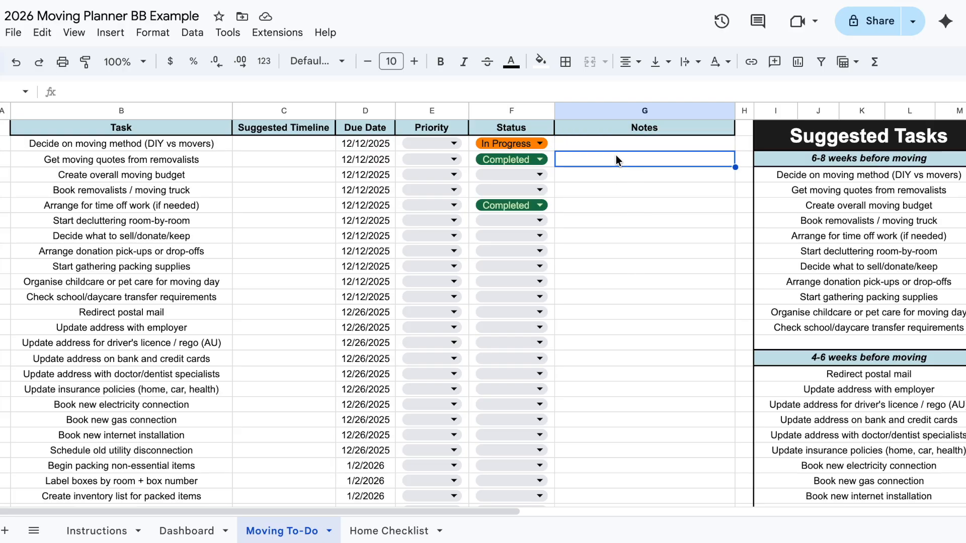
Look through the To Buy and To Bring lists of the Home Checklist, from the bedroom down to the bathroom items
{"action": "left_click", "coordinate": [384, 538]}
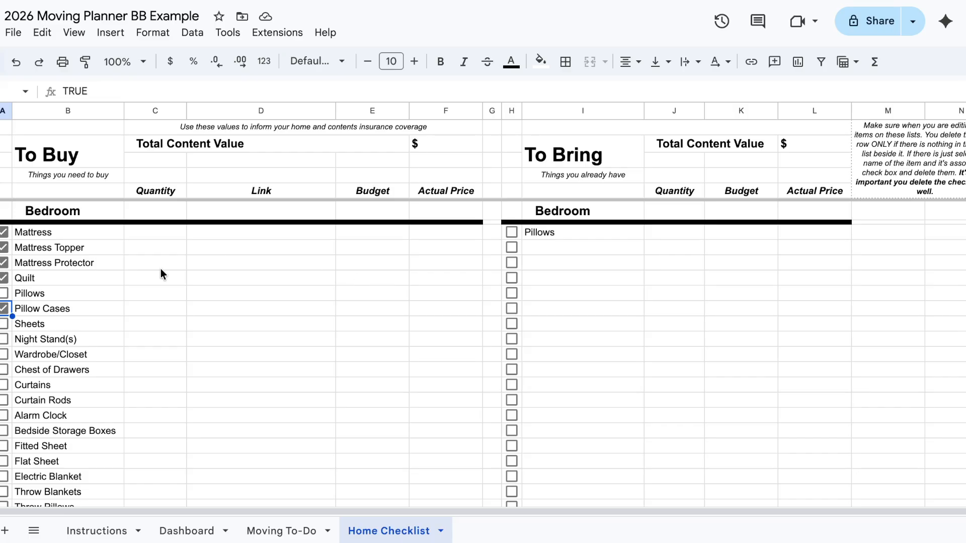
{"action": "scroll", "coordinate": [116, 283], "scroll_direction": "down", "scroll_amount": 8}
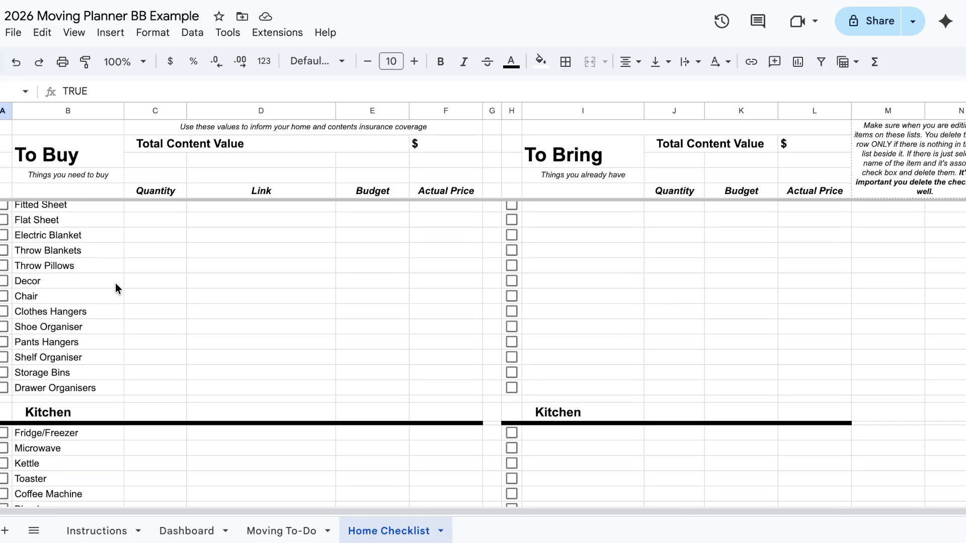
{"action": "scroll", "coordinate": [116, 286], "scroll_direction": "down", "scroll_amount": 15}
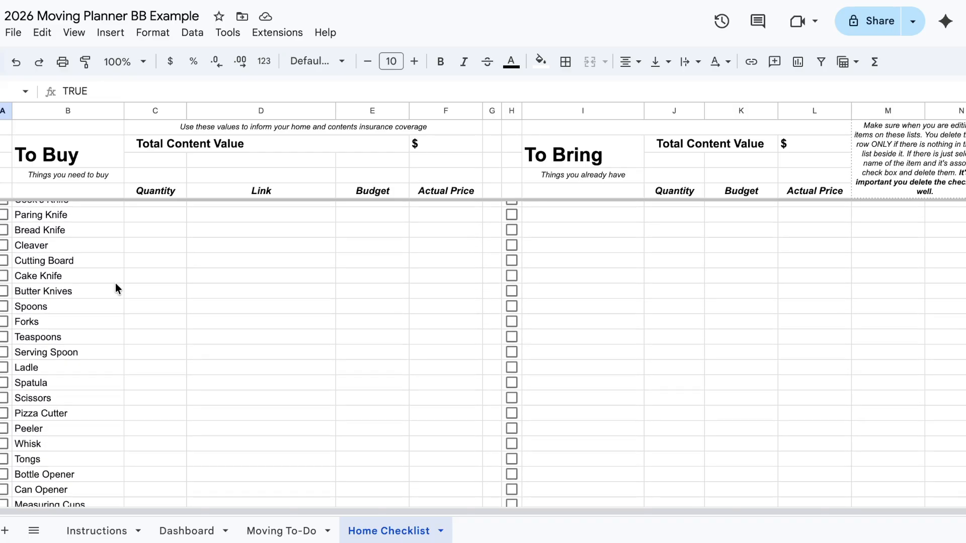
{"action": "scroll", "coordinate": [116, 288], "scroll_direction": "down", "scroll_amount": 16}
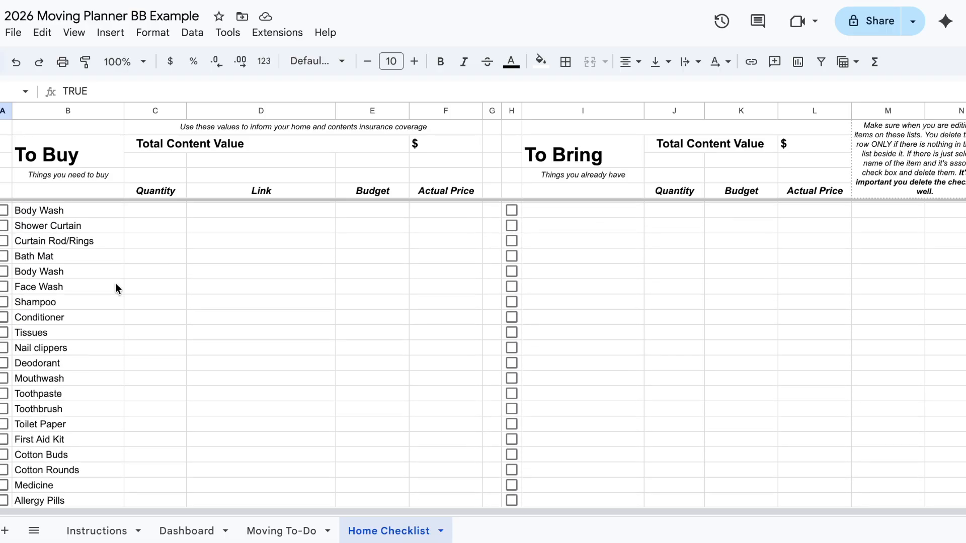
{"action": "scroll", "coordinate": [116, 283], "scroll_direction": "down", "scroll_amount": 3}
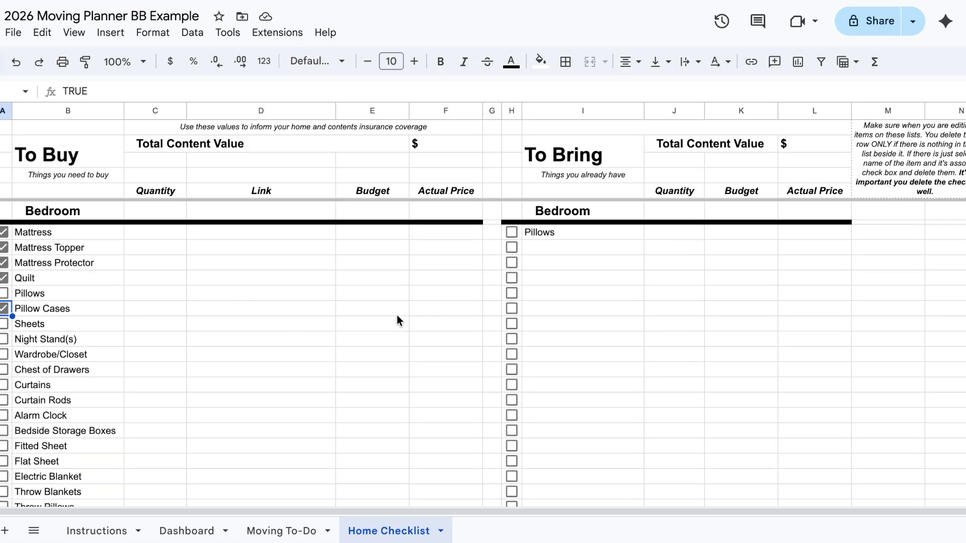
{"action": "scroll", "coordinate": [397, 319], "scroll_direction": "down", "scroll_amount": 1}
{"action": "scroll", "coordinate": [397, 319], "scroll_direction": "up", "scroll_amount": 1}
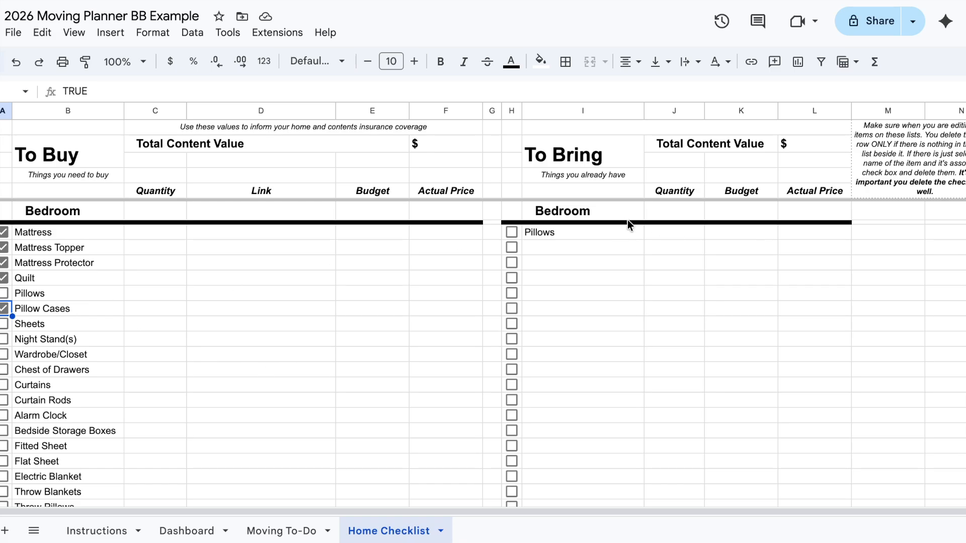
Delete the Pillows item and its checkbox from the Bedroom section of the To Buy list
{"action": "left_click", "coordinate": [38, 294]}
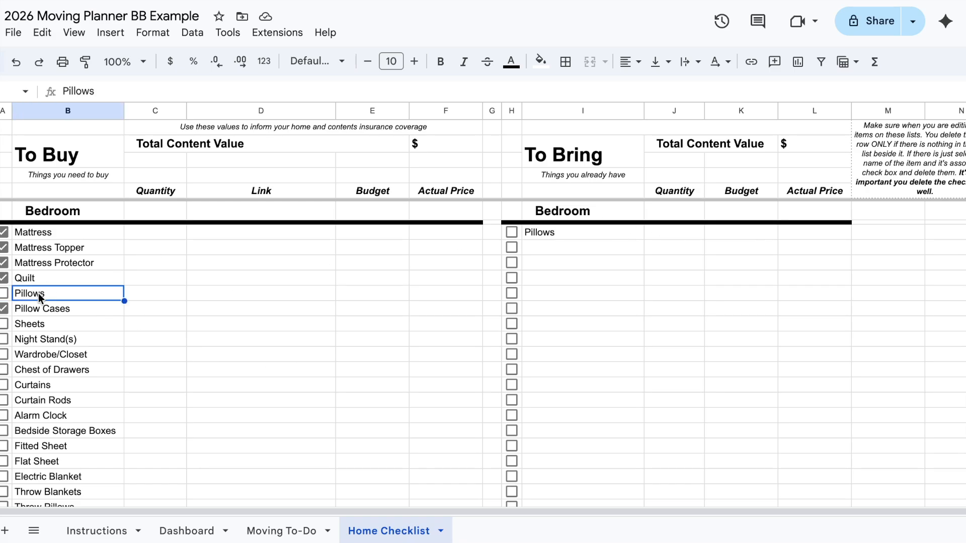
{"action": "key", "text": "Delete"}
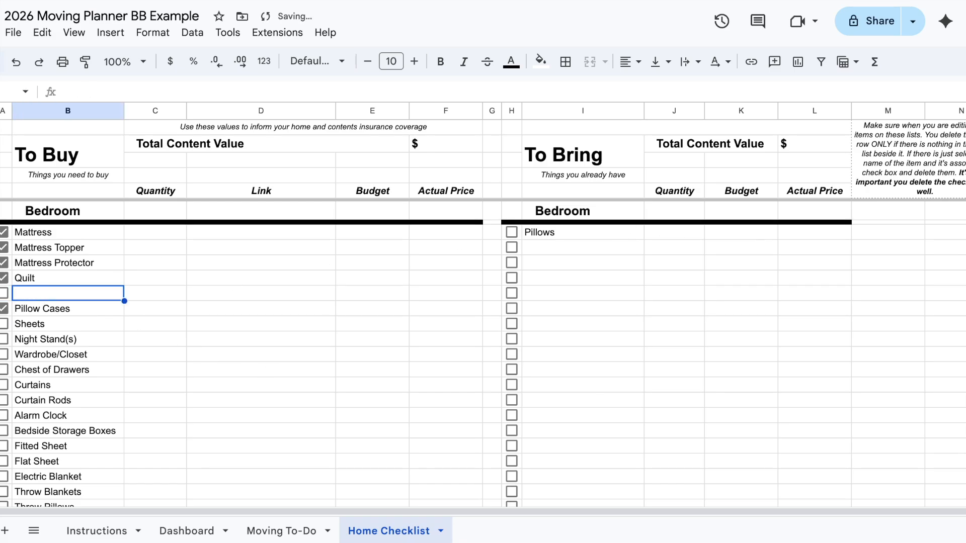
{"action": "left_click", "coordinate": [6, 293]}
{"action": "key", "text": "Delete"}
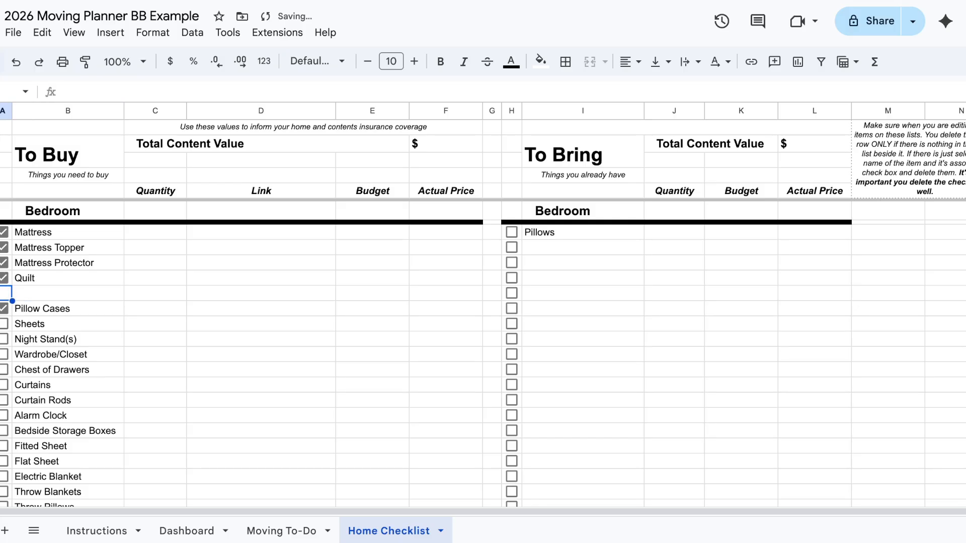
{"action": "left_click", "coordinate": [95, 289]}
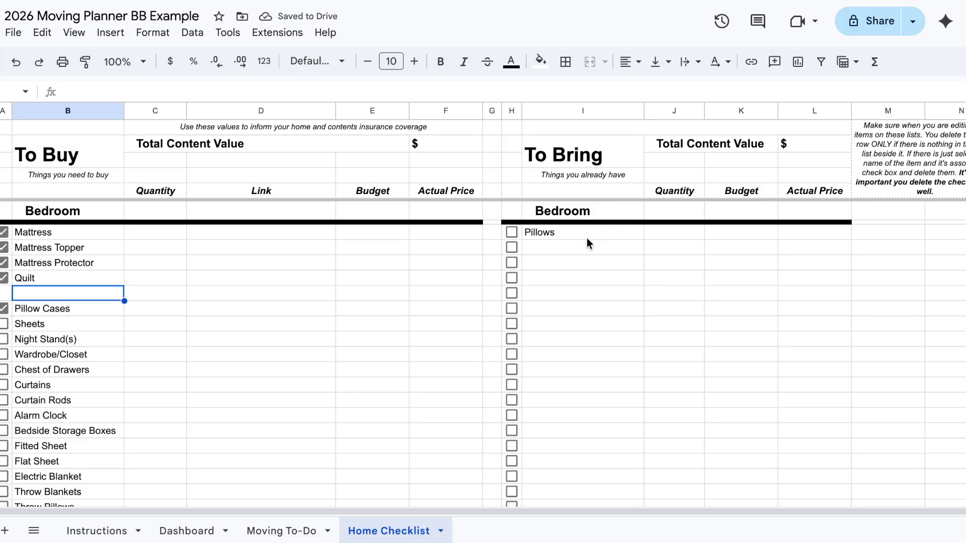
Copy Sheets to the Bedroom To Bring list below Pillows, and delete the item and its checkbox from the To Buy list
{"action": "left_click", "coordinate": [92, 325]}
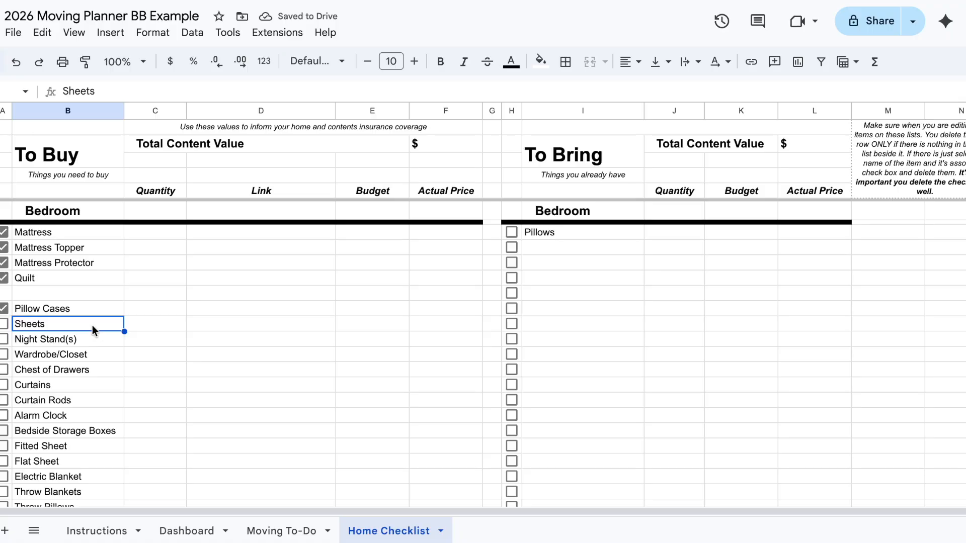
{"action": "key", "text": "ctrl+c"}
{"action": "left_click", "coordinate": [533, 246]}
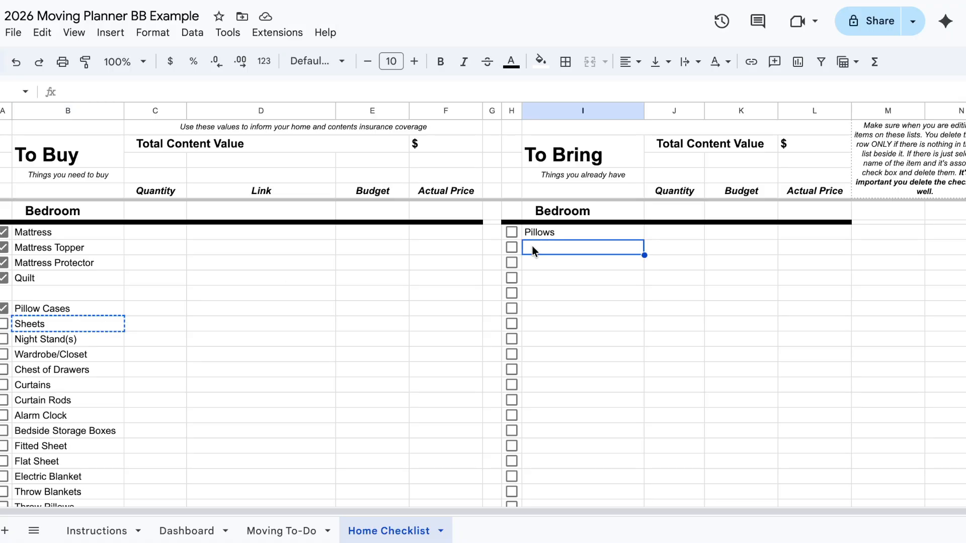
{"action": "key", "text": "ctrl+v"}
{"action": "left_click_drag", "start_coordinate": [33, 324], "coordinate": [1, 327]}
{"action": "key", "text": "Delete"}
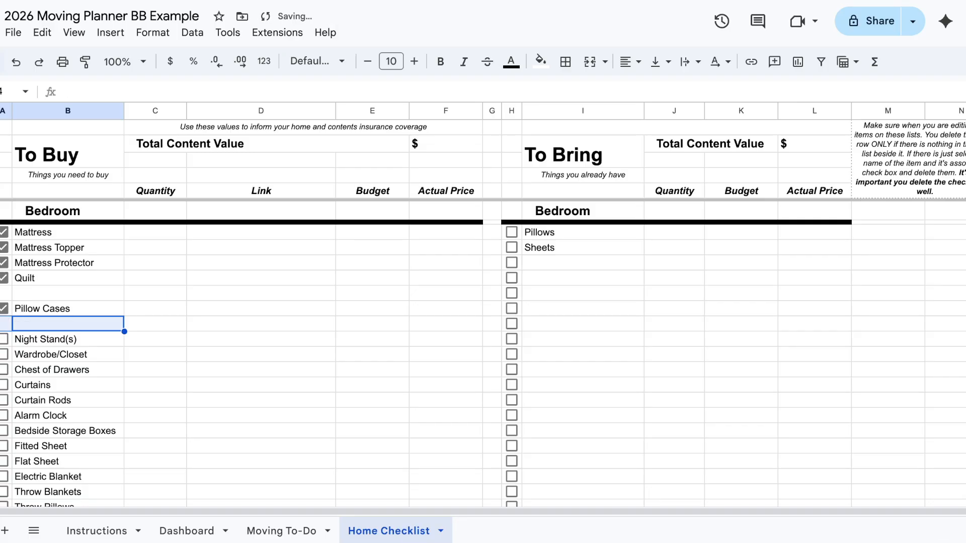
{"action": "left_click", "coordinate": [157, 323]}
Check the Items Purchased counts on the Dashboard and return to the Home Checklist
{"action": "scroll", "coordinate": [156, 324], "scroll_direction": "down", "scroll_amount": 1}
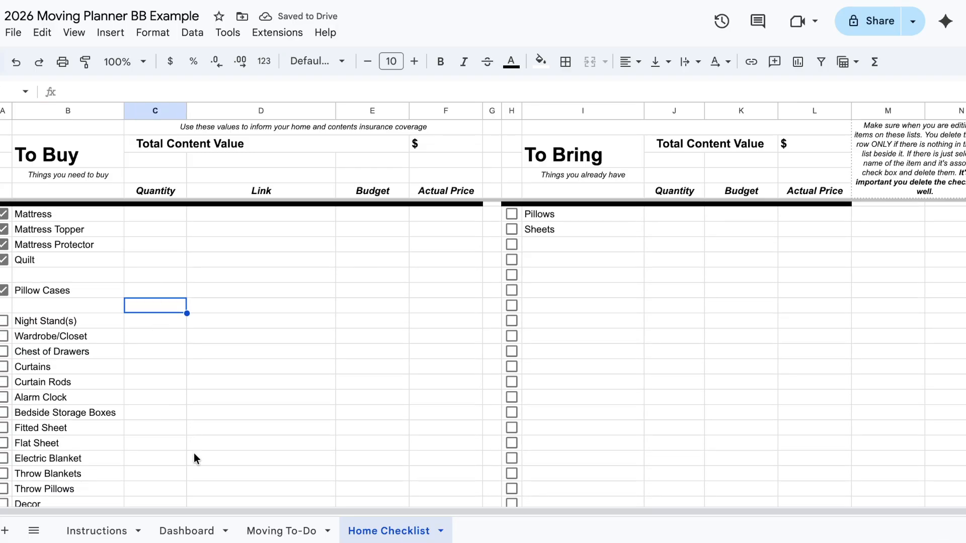
{"action": "left_click", "coordinate": [179, 529]}
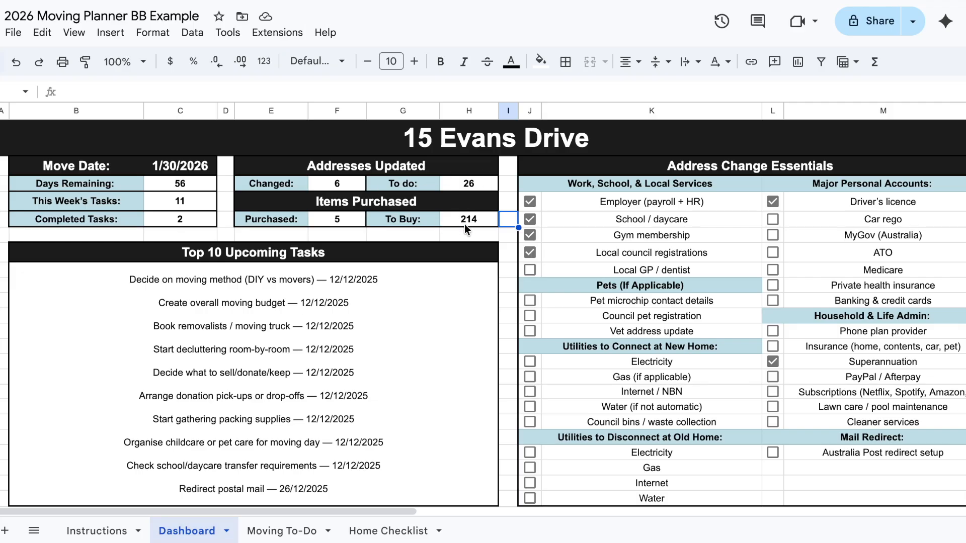
{"action": "left_click", "coordinate": [387, 530]}
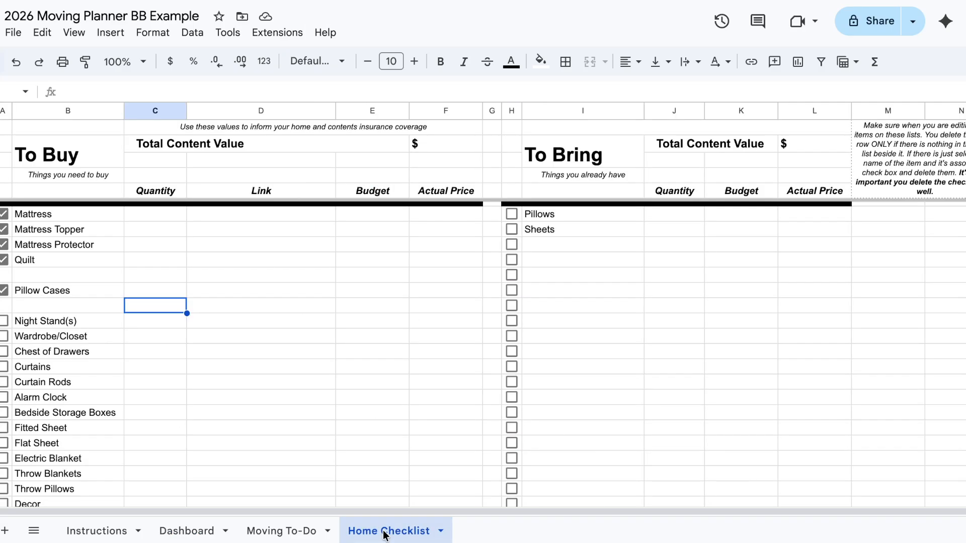
Copy Night Stand(s) to the To Bring list below Sheets, and delete the item and its checkbox from the To Buy list
{"action": "left_click", "coordinate": [95, 321]}
{"action": "key", "text": "ctrl+c"}
{"action": "left_click", "coordinate": [531, 245]}
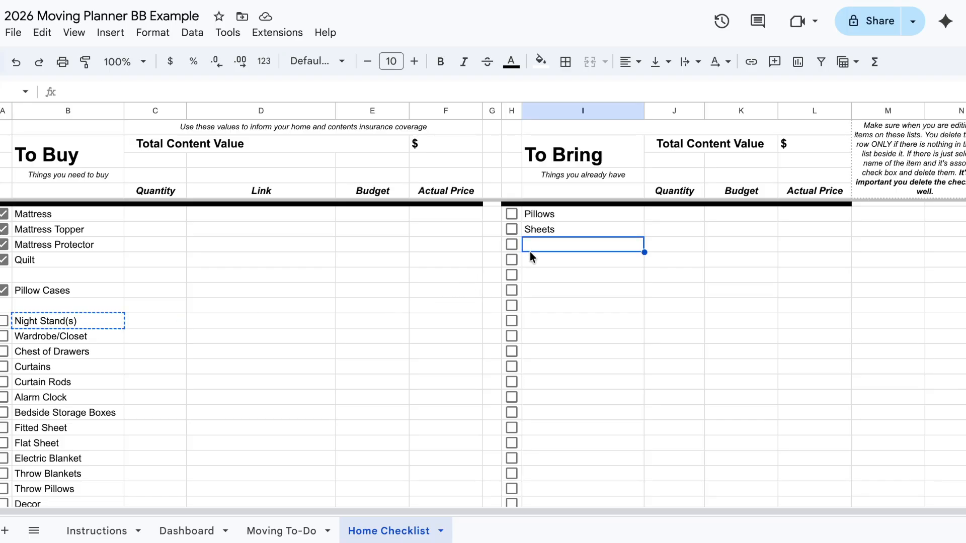
{"action": "key", "text": "ctrl+v"}
{"action": "left_click", "coordinate": [89, 321]}
{"action": "key", "text": "shift+Left"}
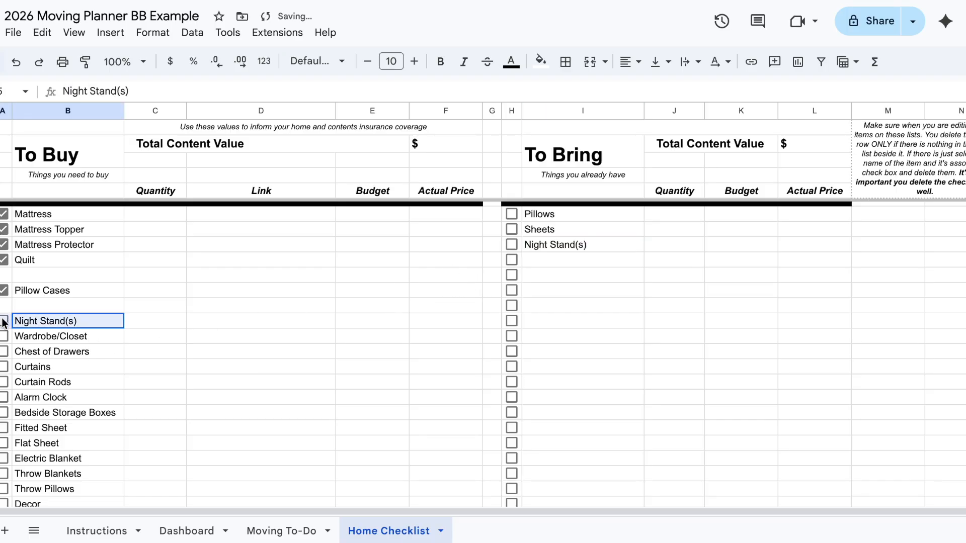
{"action": "key", "text": "Delete"}
{"action": "left_click", "coordinate": [216, 322]}
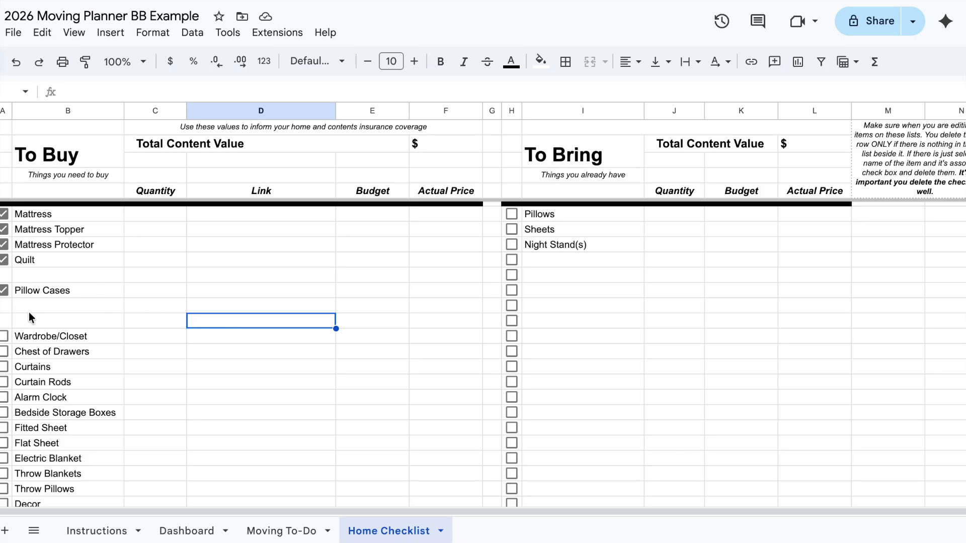
Inspect the row actions available for the whole of row 14, and close them without applying any
{"action": "left_click", "coordinate": [6, 305]}
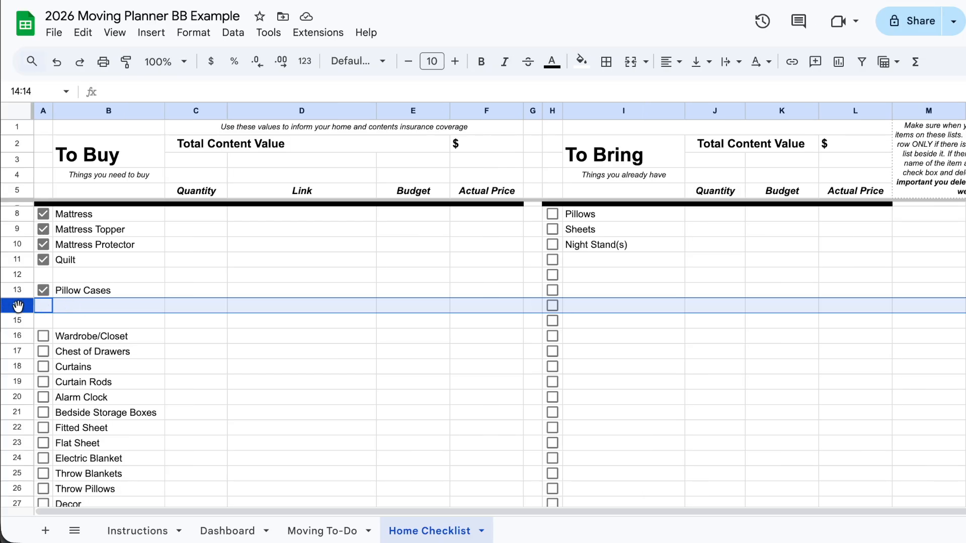
{"action": "right_click", "coordinate": [18, 306]}
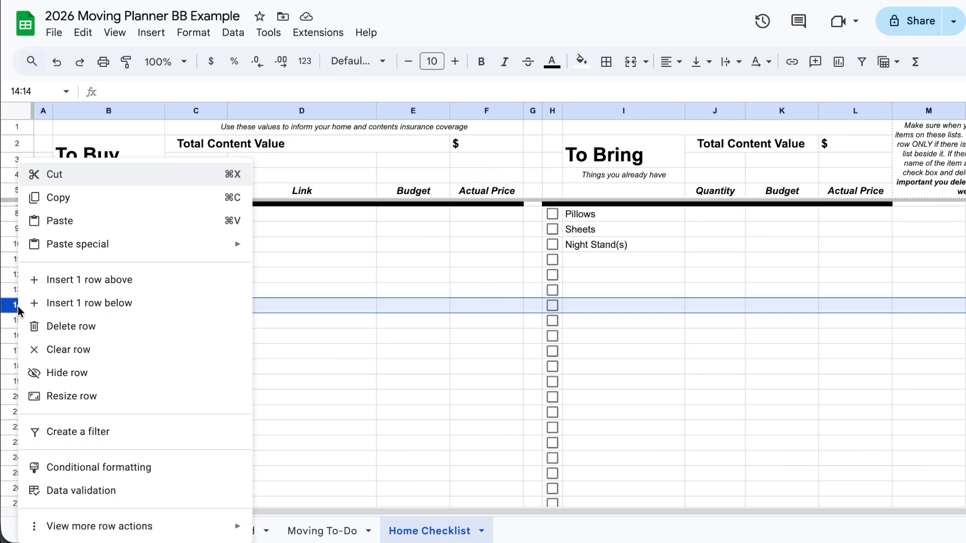
{"action": "left_click", "coordinate": [463, 321]}
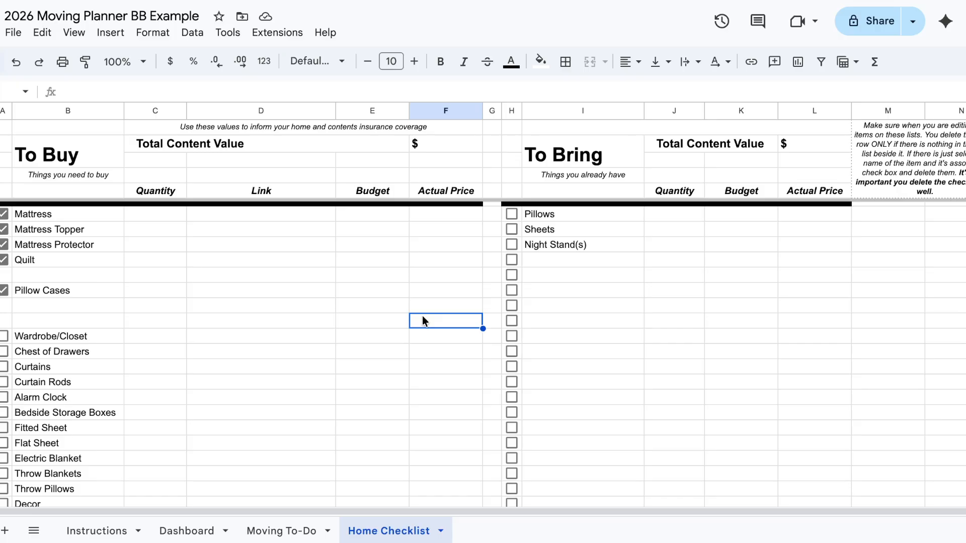
Review the Bedroom To Buy list and the Quantity, Link and Budget cells of the Mattress row
{"action": "scroll", "coordinate": [168, 325], "scroll_direction": "down", "scroll_amount": 5}
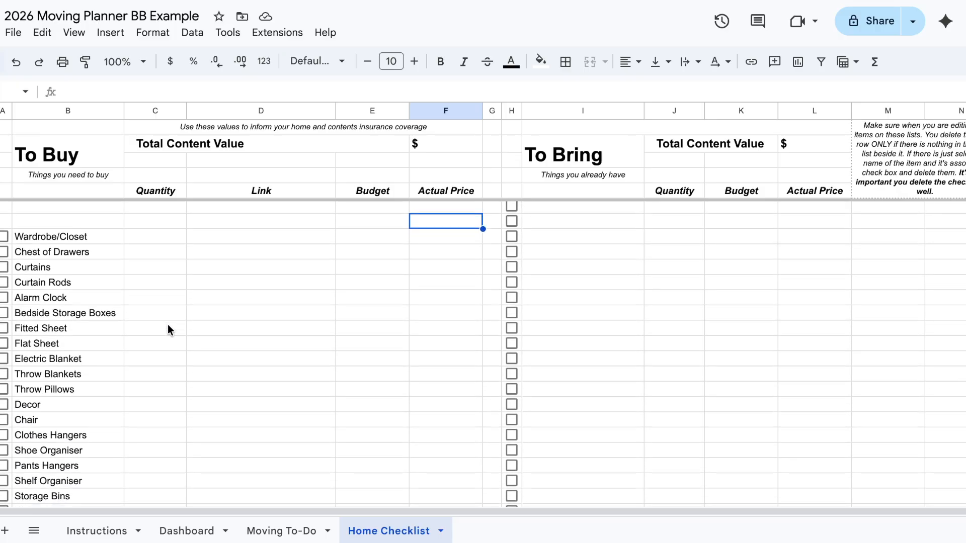
{"action": "scroll", "coordinate": [168, 328], "scroll_direction": "up", "scroll_amount": 5}
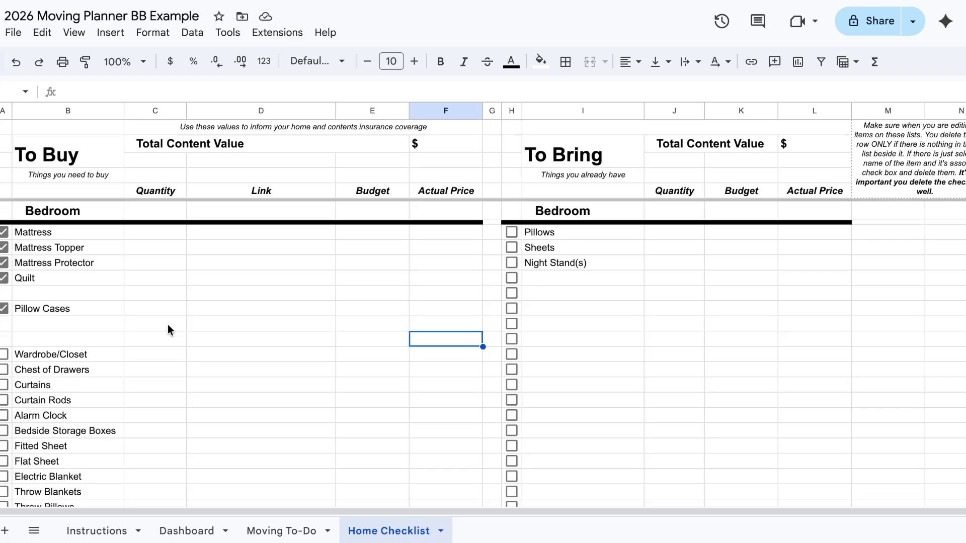
{"action": "left_click", "coordinate": [162, 235]}
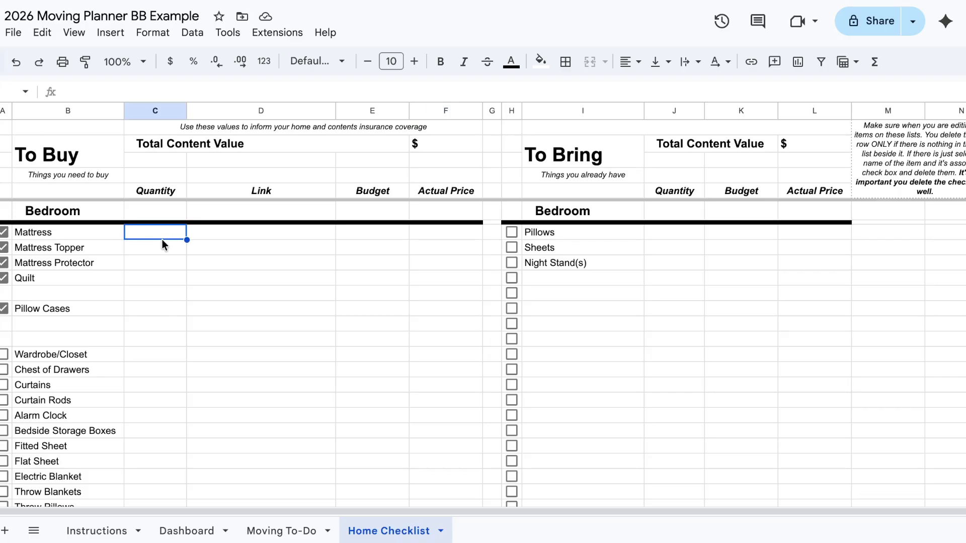
{"action": "left_click", "coordinate": [232, 239]}
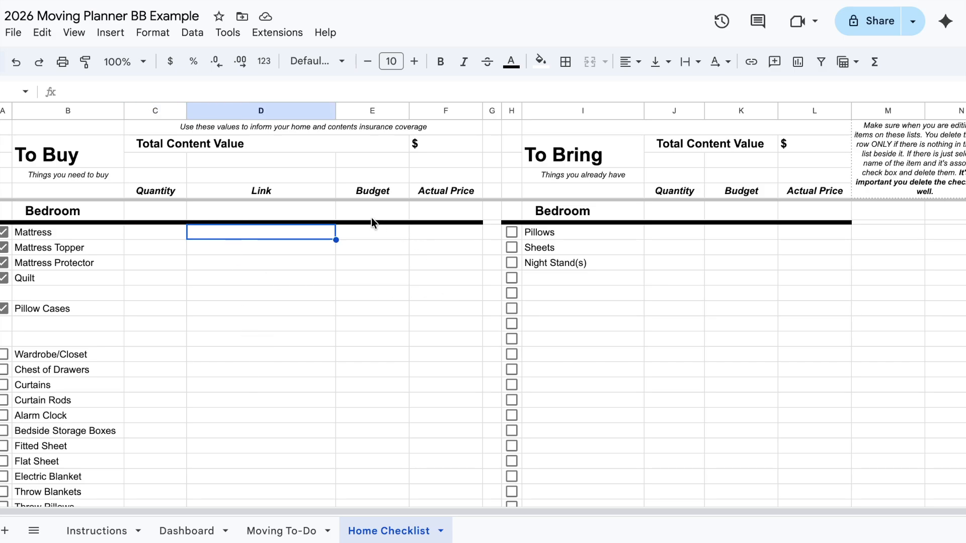
{"action": "left_click", "coordinate": [369, 238]}
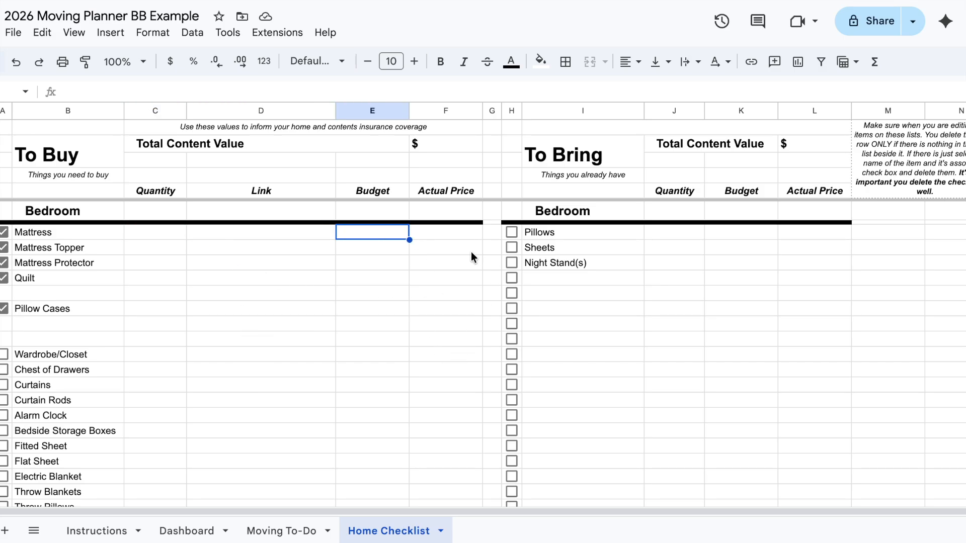
Inspect the To Buy list's Total Content Value cell and the Actual Price cells of the Mattress and Pillow Cases rows
{"action": "left_click", "coordinate": [454, 229]}
{"action": "key", "text": "Up"}
{"action": "key", "text": "Up"}
{"action": "key", "text": "Up"}
{"action": "key", "text": "Up"}
{"action": "key", "text": "Up"}
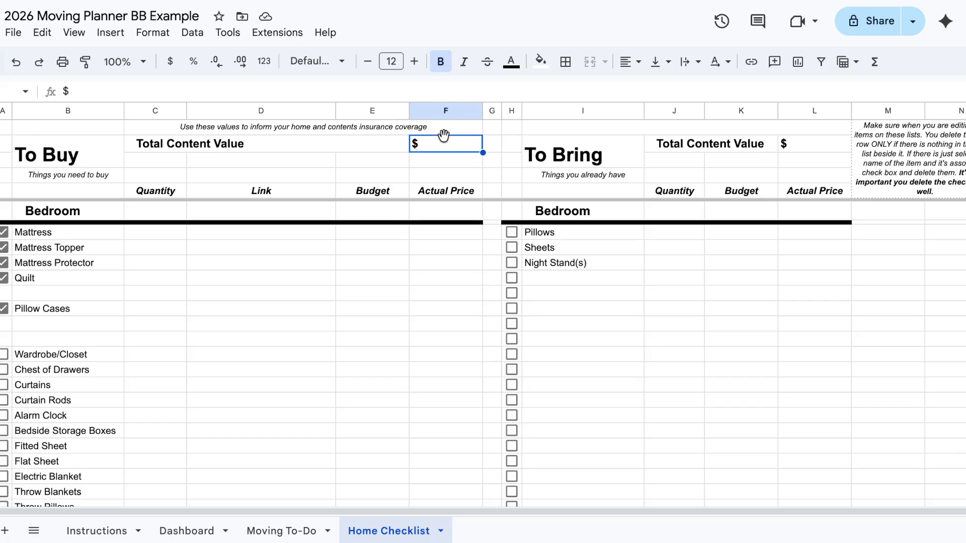
{"action": "left_click", "coordinate": [453, 312]}
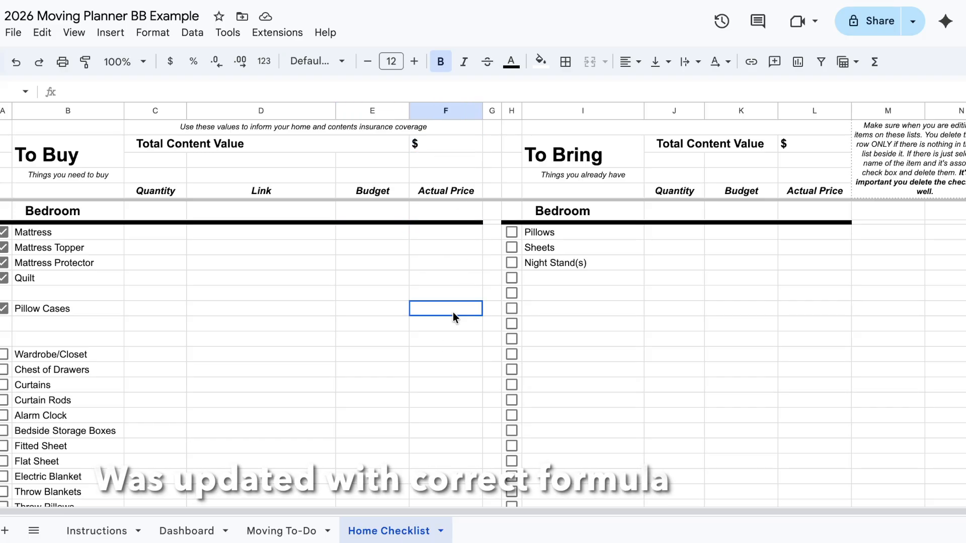
{"action": "left_click", "coordinate": [449, 237]}
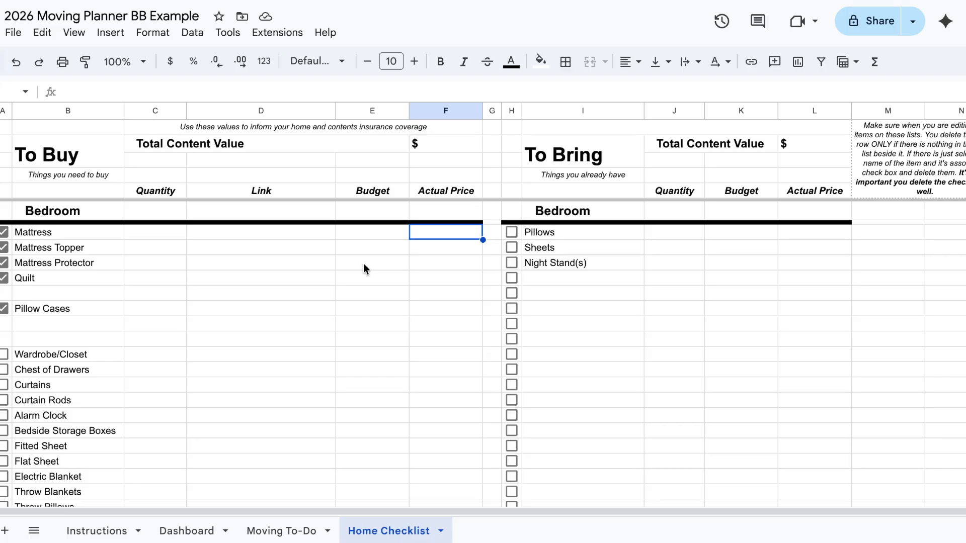
Review the Home Checklist's sections from Bedroom and Kitchen through Dining, Cleaning, Tech and Extras, and return to the Bedroom section
{"action": "scroll", "coordinate": [363, 264], "scroll_direction": "down", "scroll_amount": 20}
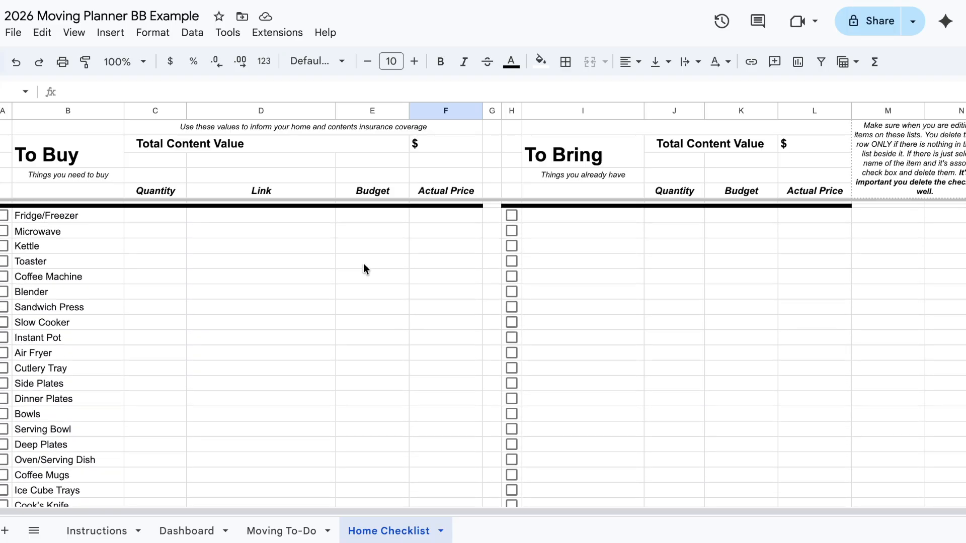
{"action": "scroll", "coordinate": [364, 268], "scroll_direction": "down", "scroll_amount": 20}
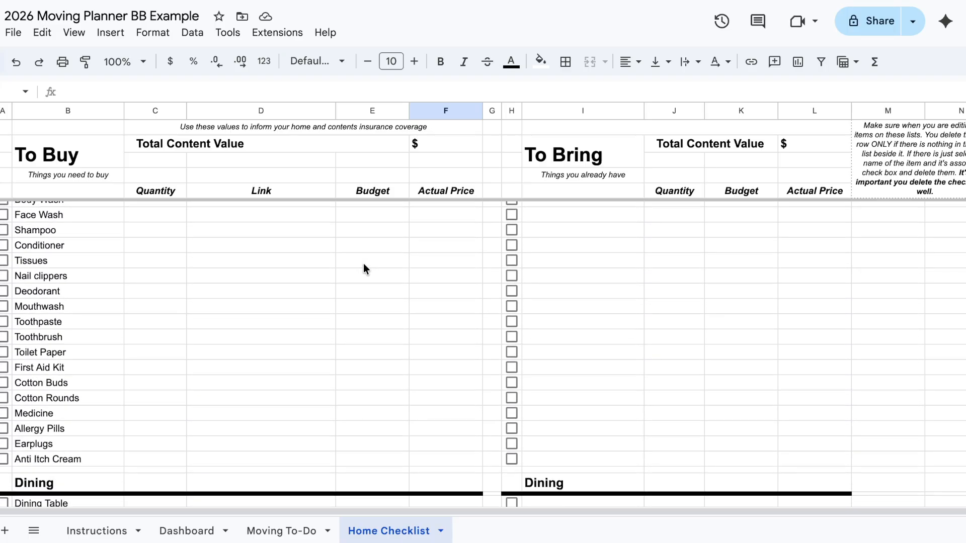
{"action": "scroll", "coordinate": [364, 268], "scroll_direction": "down", "scroll_amount": 20}
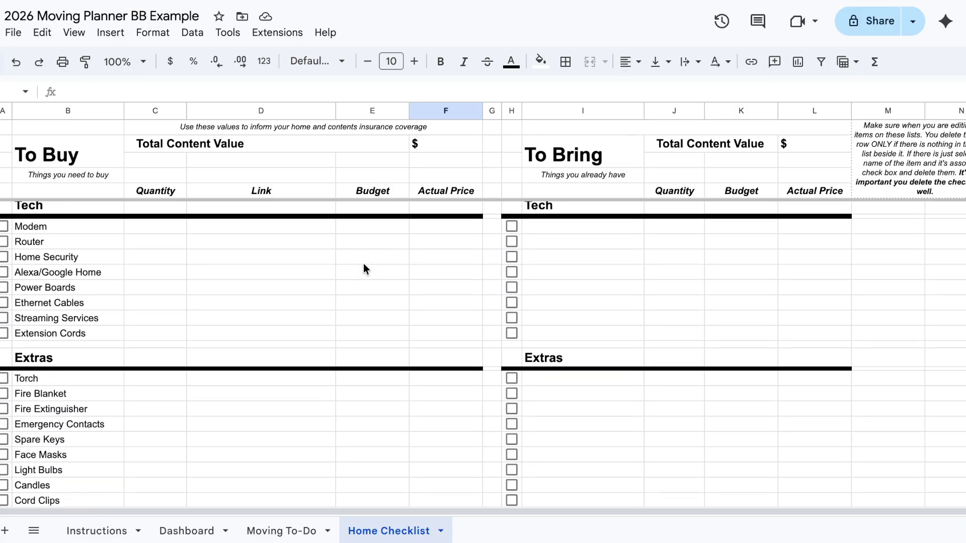
{"action": "scroll", "coordinate": [364, 263], "scroll_direction": "up", "scroll_amount": 6}
{"action": "scroll", "coordinate": [364, 264], "scroll_direction": "down", "scroll_amount": 1}
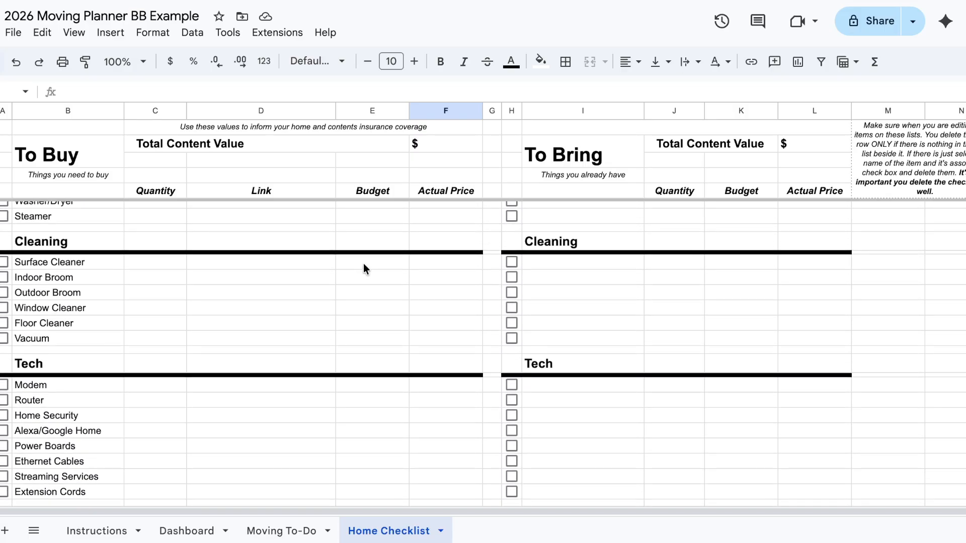
{"action": "scroll", "coordinate": [361, 325], "scroll_direction": "down", "scroll_amount": 5}
{"action": "scroll", "coordinate": [361, 326], "scroll_direction": "down", "scroll_amount": 12}
{"action": "scroll", "coordinate": [361, 325], "scroll_direction": "up", "scroll_amount": 20}
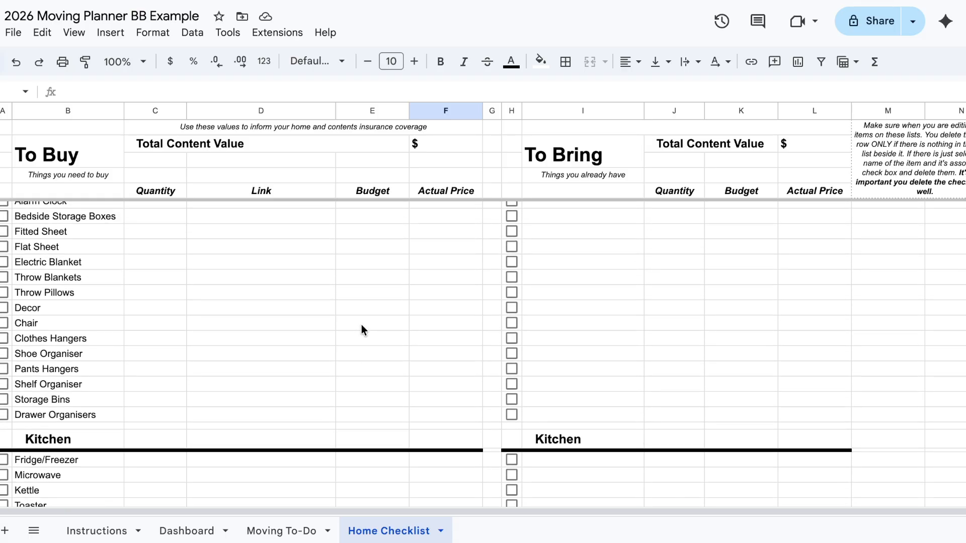
{"action": "scroll", "coordinate": [362, 325], "scroll_direction": "up", "scroll_amount": 6}
Look at the empty Bedroom rows of the To Bring list below Night Stand(s), and return to the Dashboard sheet
{"action": "left_click", "coordinate": [569, 282]}
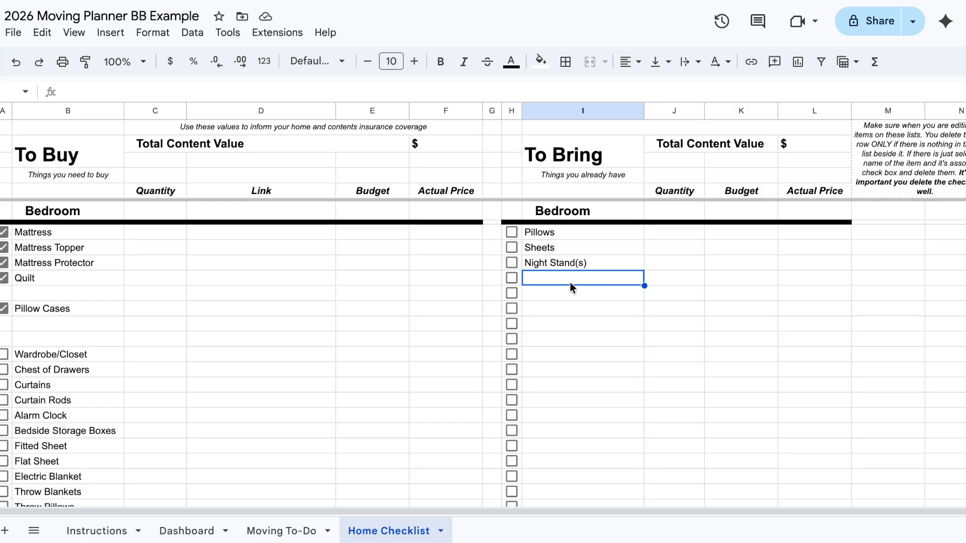
{"action": "left_click", "coordinate": [571, 370]}
{"action": "left_click", "coordinate": [191, 533]}
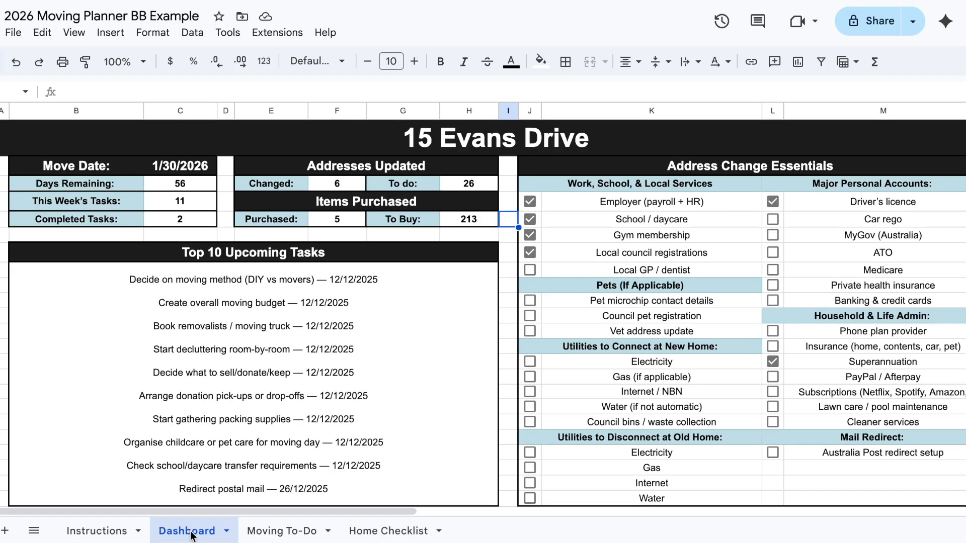